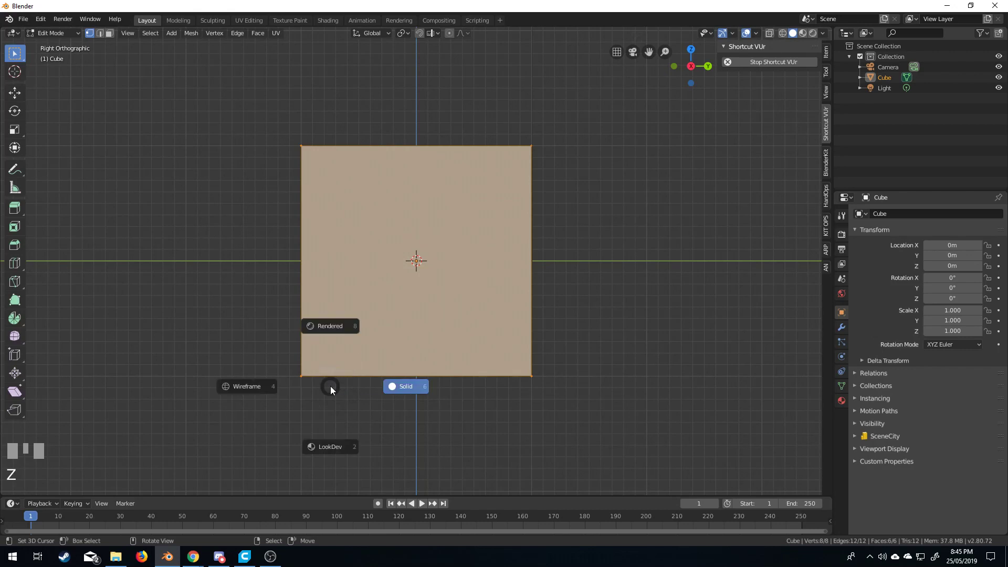
Step: In wireframe shading, raise the cube's bottom edge 1 m along Z onto the ground line
click(256, 389)
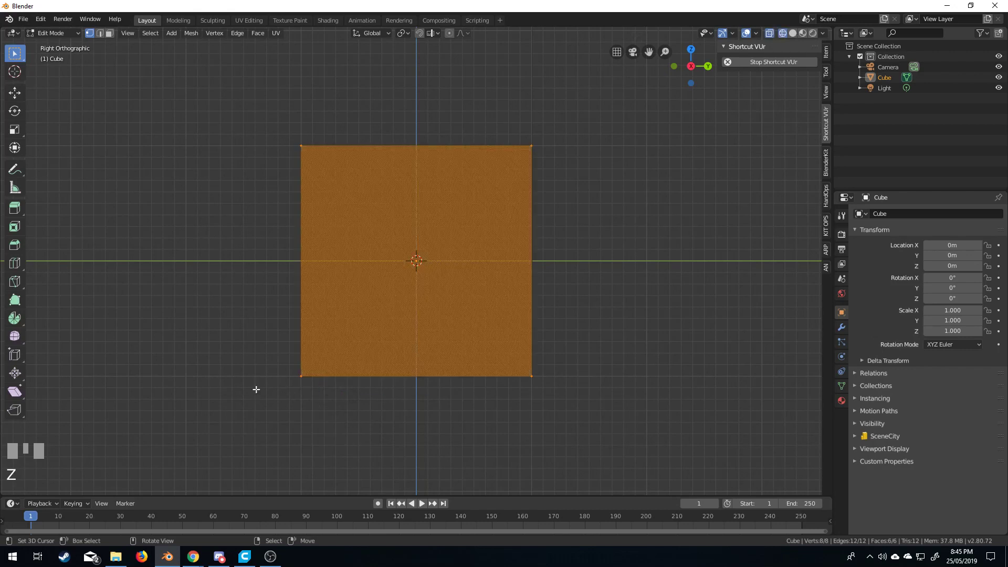
right_click(300, 378)
key(b)
drag(233, 359, 594, 397)
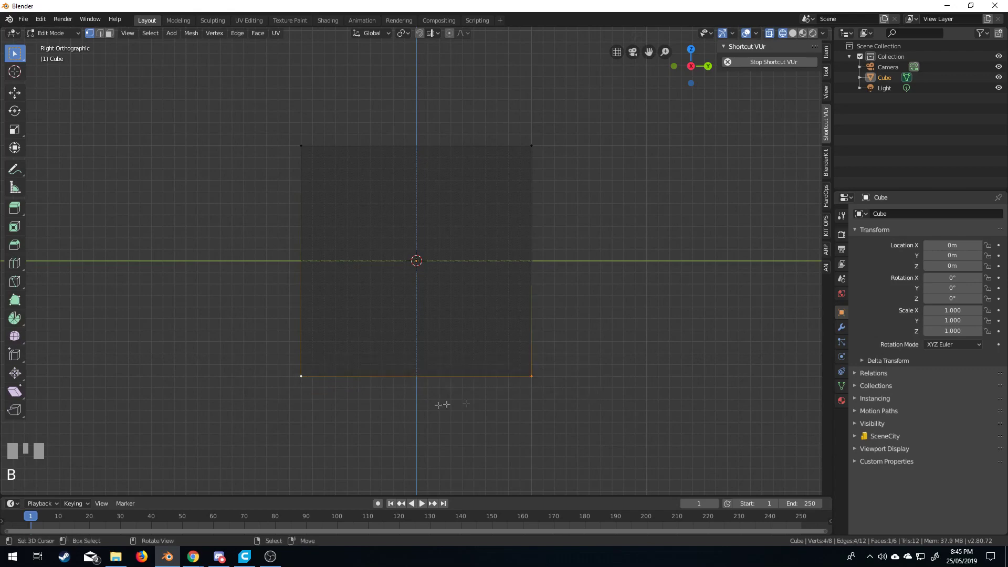
key(g)
key(z)
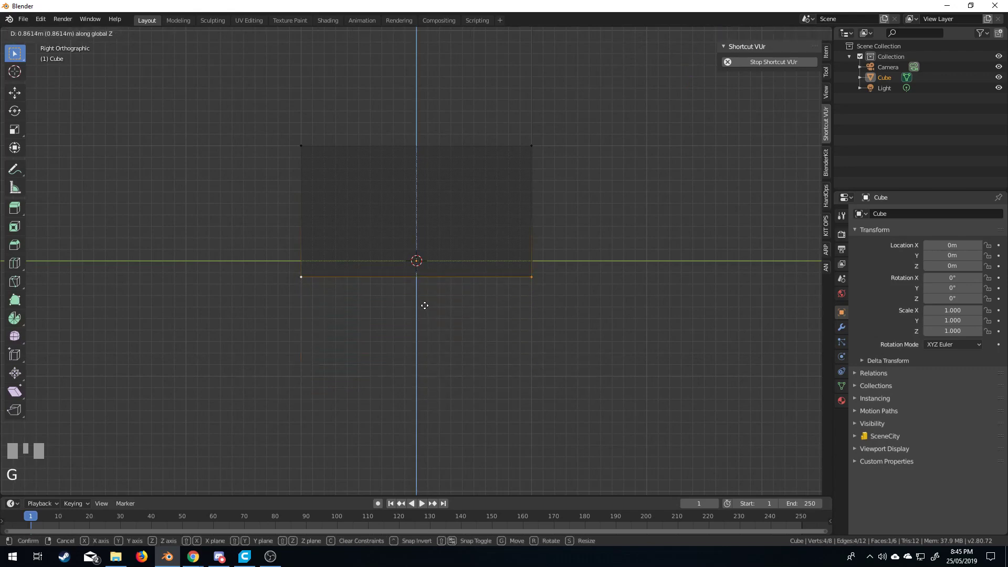
key(ctrl)
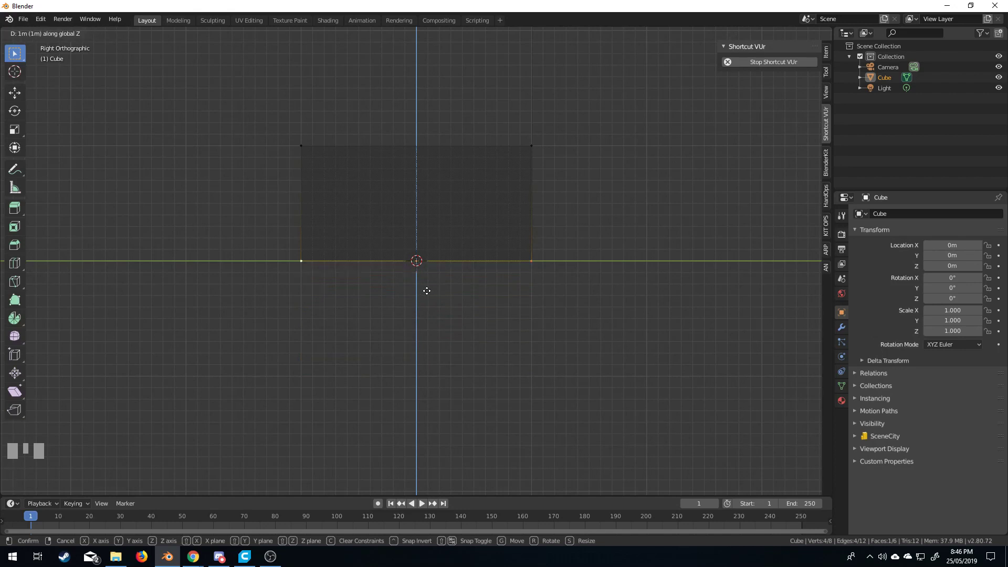
ctrl+click(426, 291)
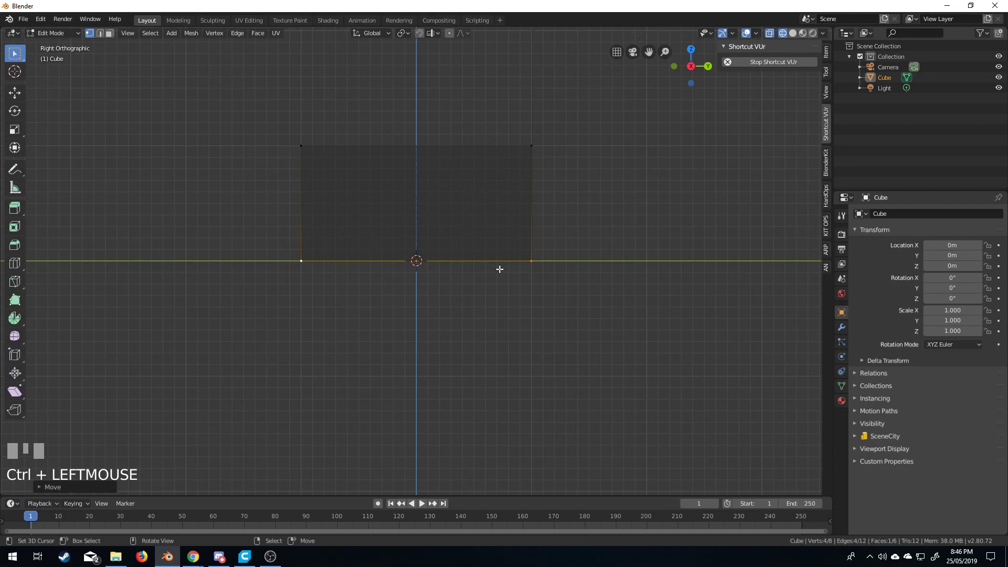
Step: Lower the cube's top edge 0.6 m along Z, squashing it into a thin slab
shift+middle_drag(500, 269, 497, 296)
right_click(531, 177)
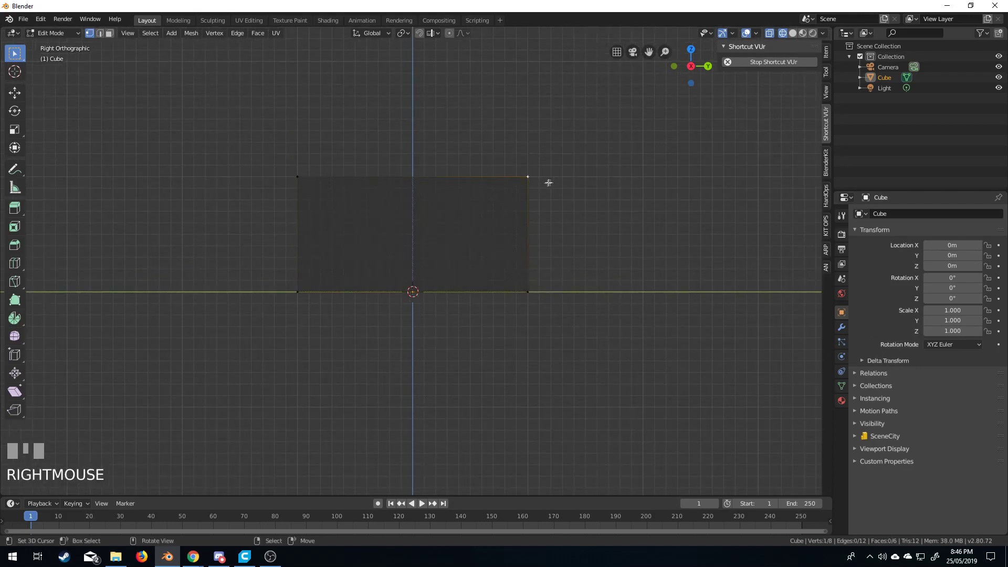
key(b)
drag(585, 159, 223, 193)
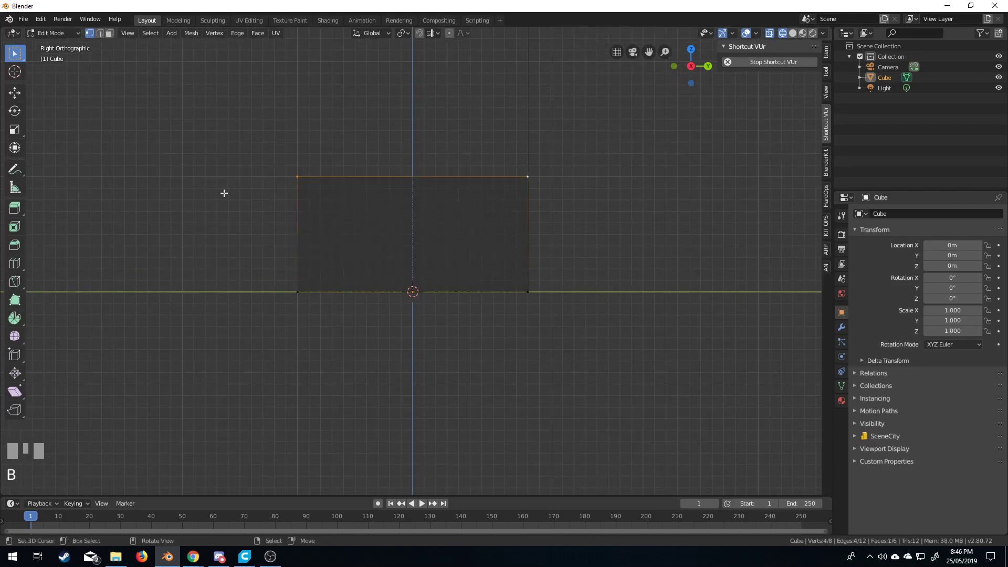
key(g)
key(z)
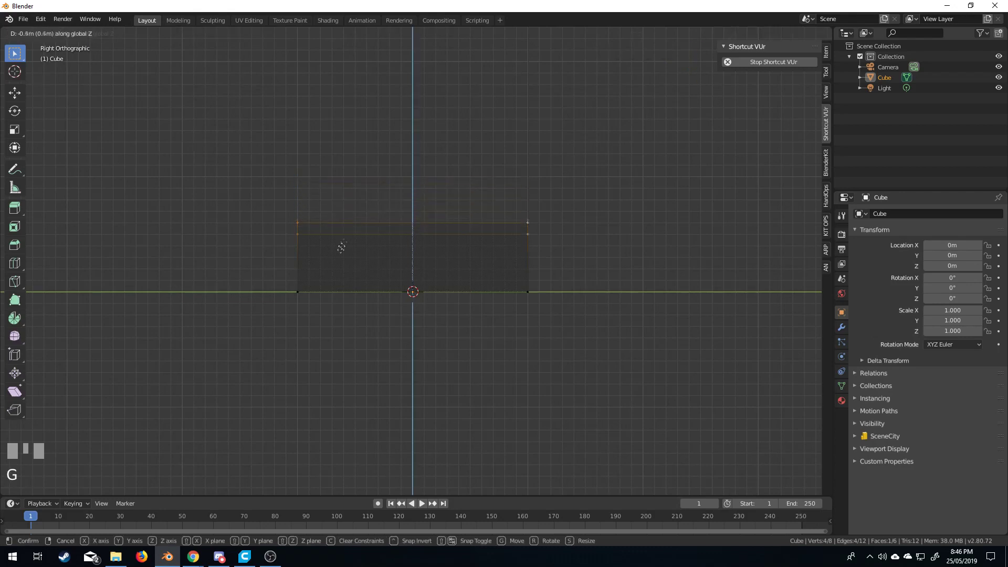
ctrl+click(292, 333)
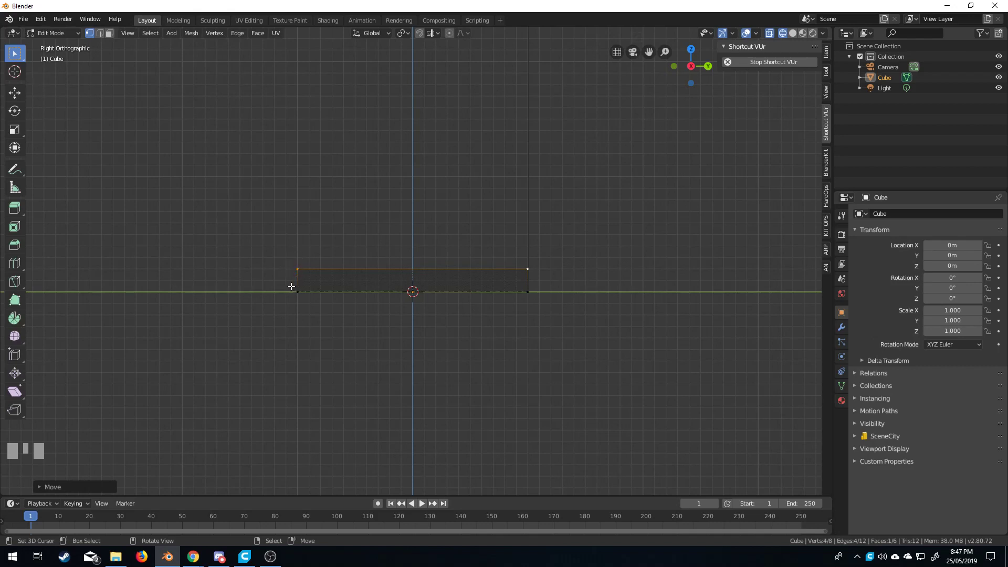
Step: In Face select mode, select the slab's top face
middle_drag(325, 270, 328, 307)
key(Tab)
key(Tab)
scroll(344, 297, up, 1)
key(KP_7)
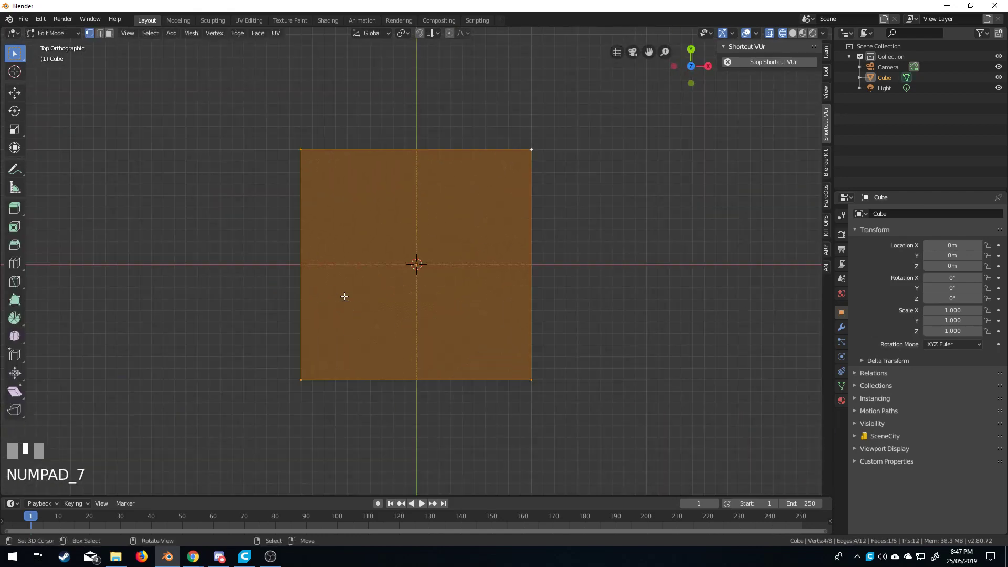
scroll(371, 322, down, 2)
middle_drag(371, 322, 289, 239)
click(109, 34)
middle_drag(222, 238, 259, 242)
right_click(412, 270)
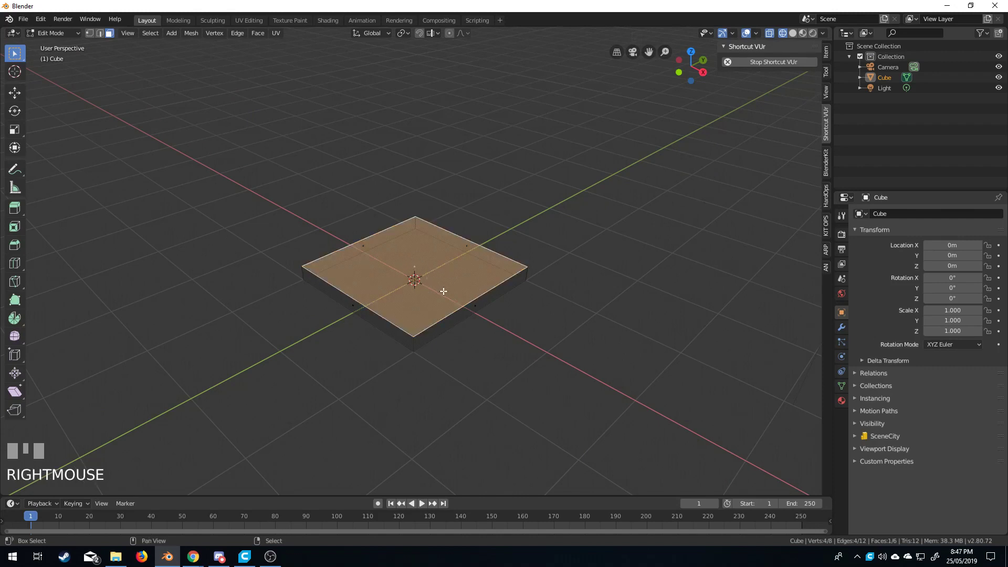
Step: Duplicate the top face in place and lift the copy along Z above the slab
key(shift+d)
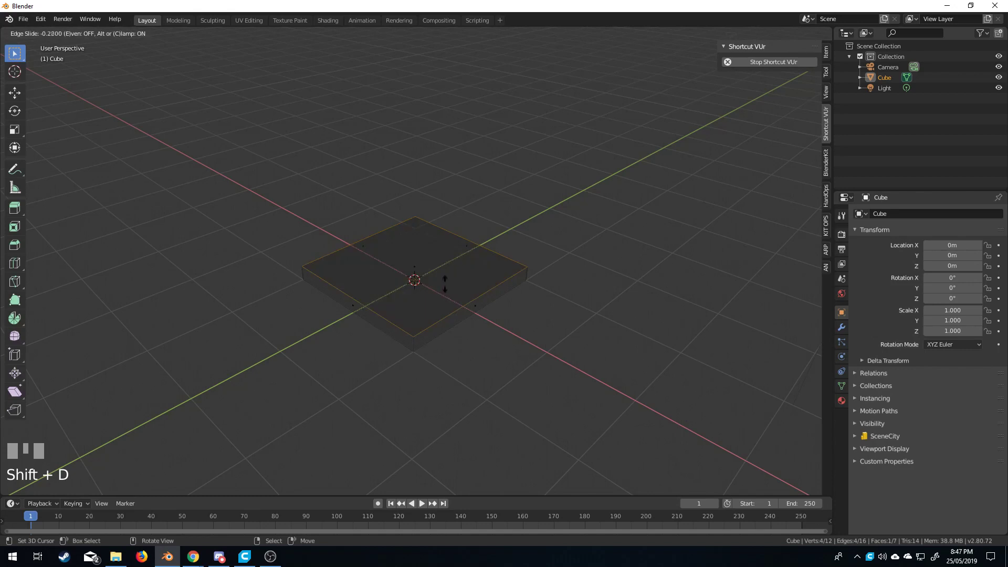
right_click(445, 279)
key(g)
key(z)
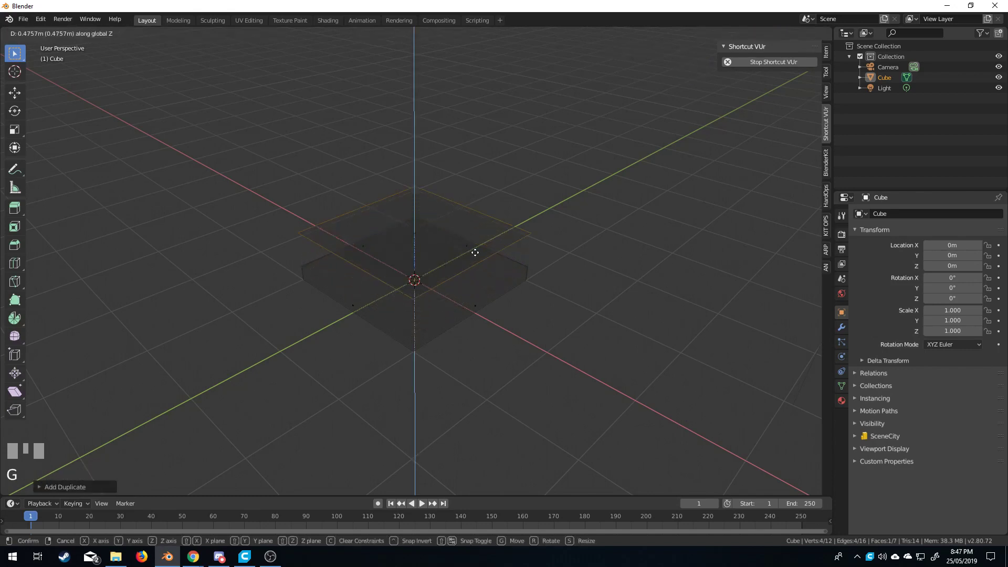
click(473, 225)
middle_drag(472, 225, 491, 328)
Step: Inset the raised face copy
key(Tab)
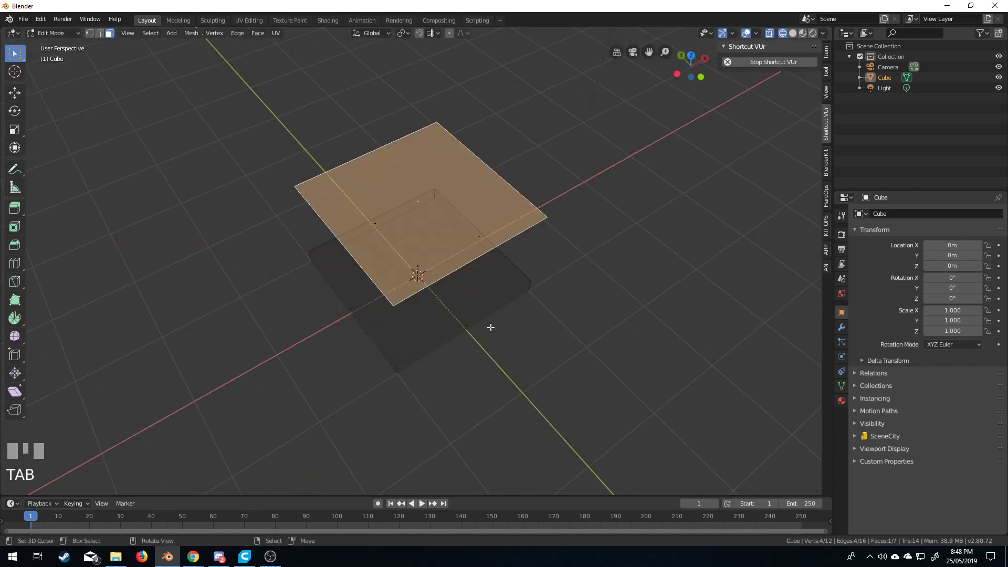
key(i)
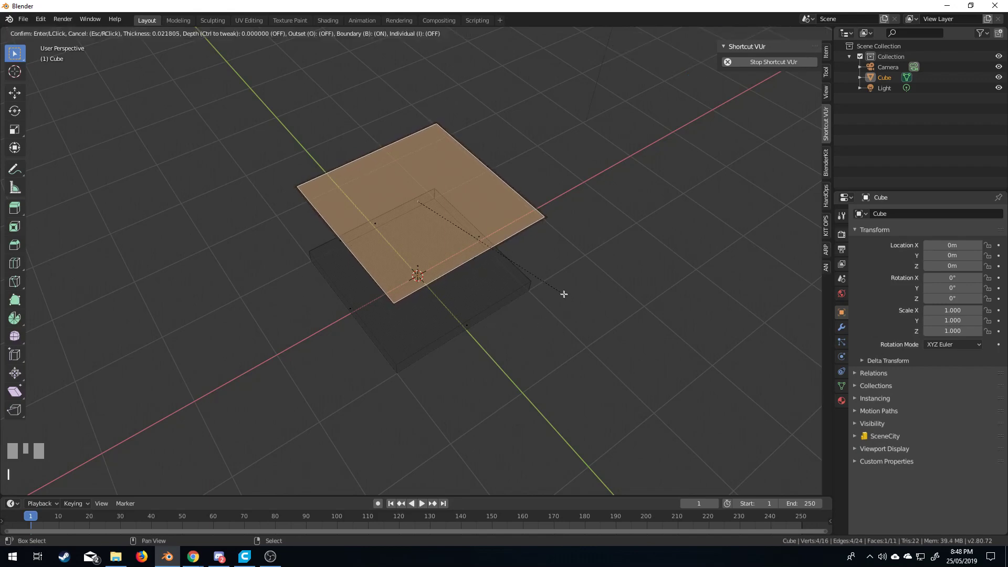
click(566, 295)
shift+middle_drag(565, 295, 525, 295)
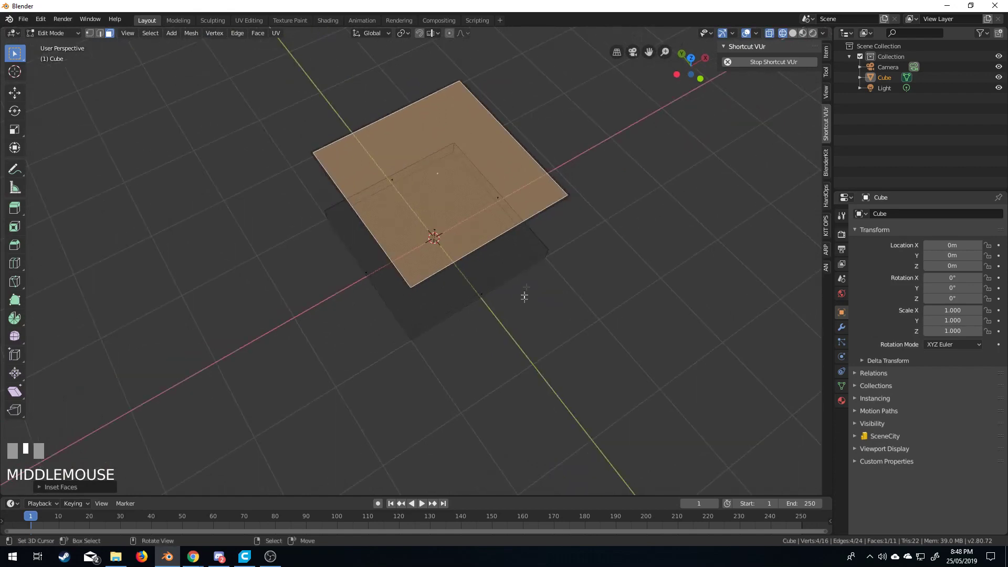
scroll(557, 231, up, 3)
shift+middle_drag(622, 212, 492, 320)
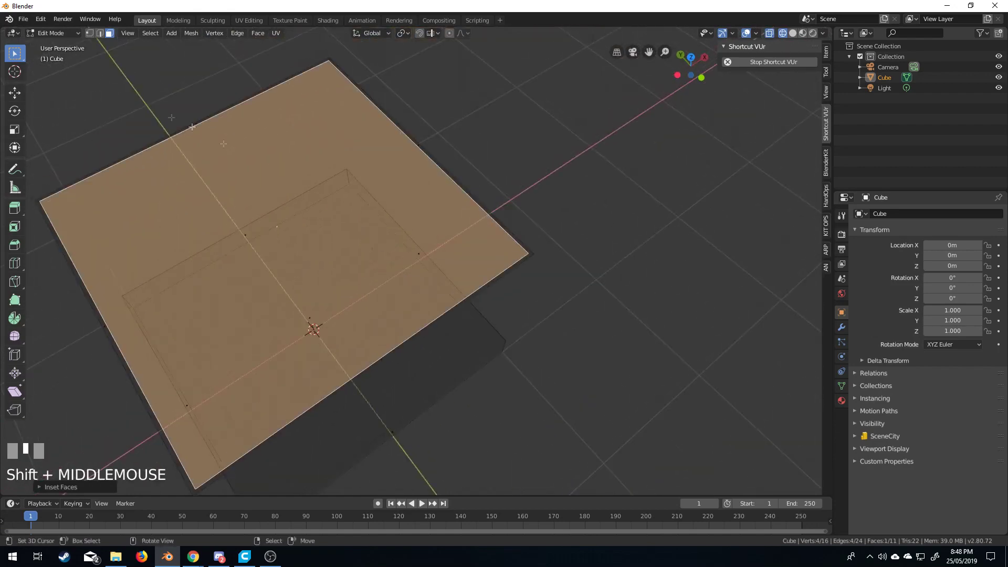
Step: Delete the vertices of the copy's outer edge loop, leaving only the inset face
click(100, 33)
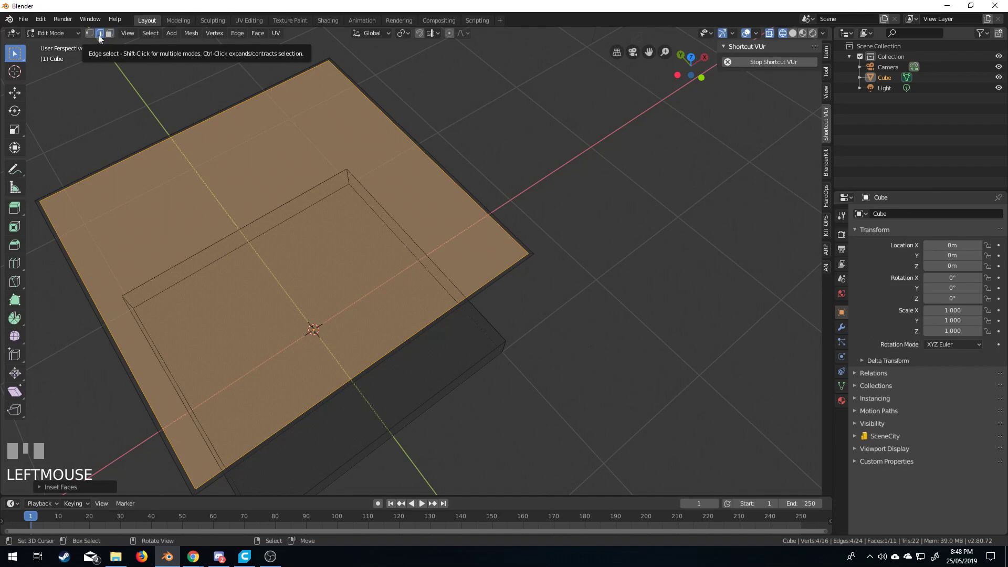
alt+right_click(403, 118)
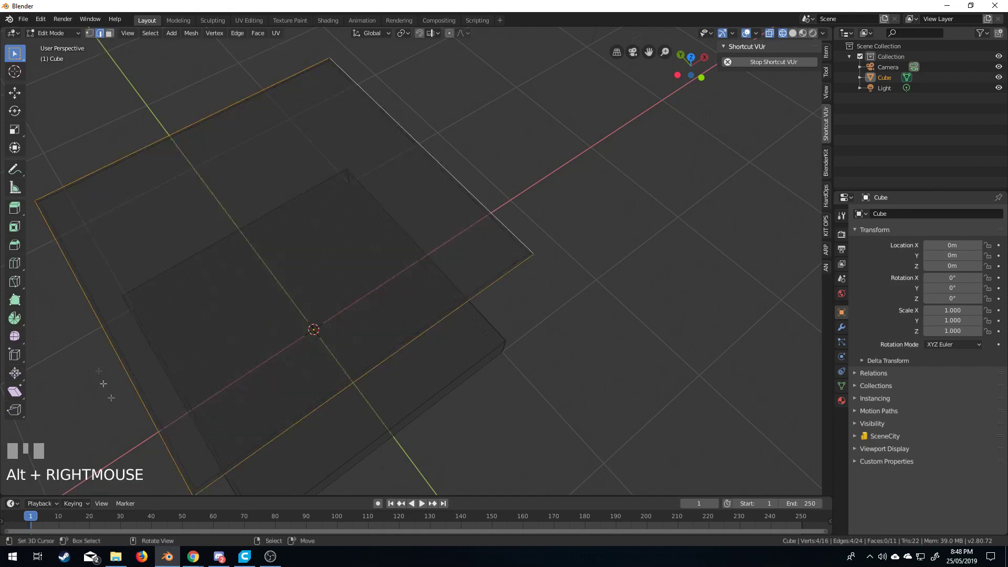
key(Delete)
click(570, 279)
shift+middle_drag(490, 299, 437, 295)
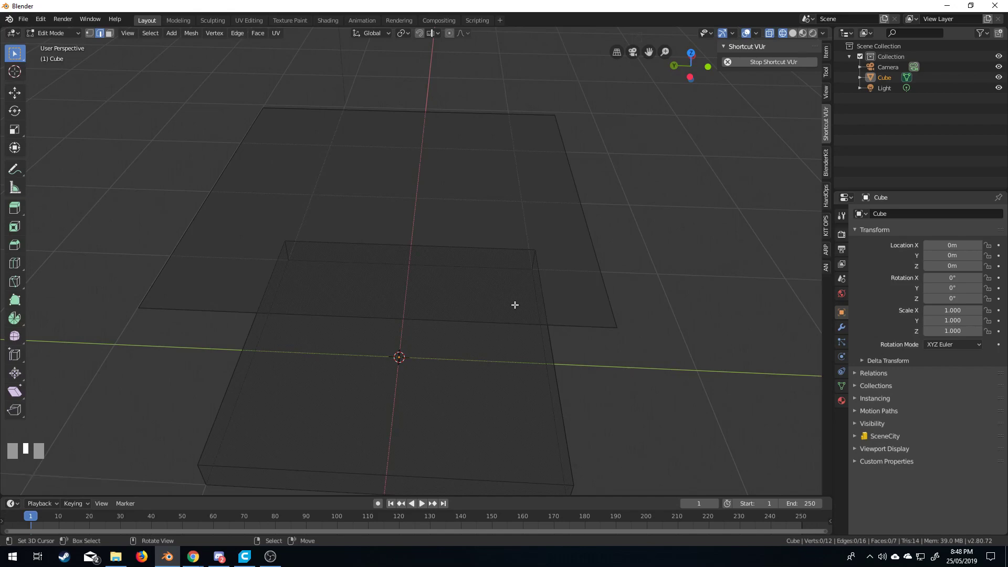
Step: Add thirteen evenly spaced loop cuts across the floating plane
key(ctrl+r)
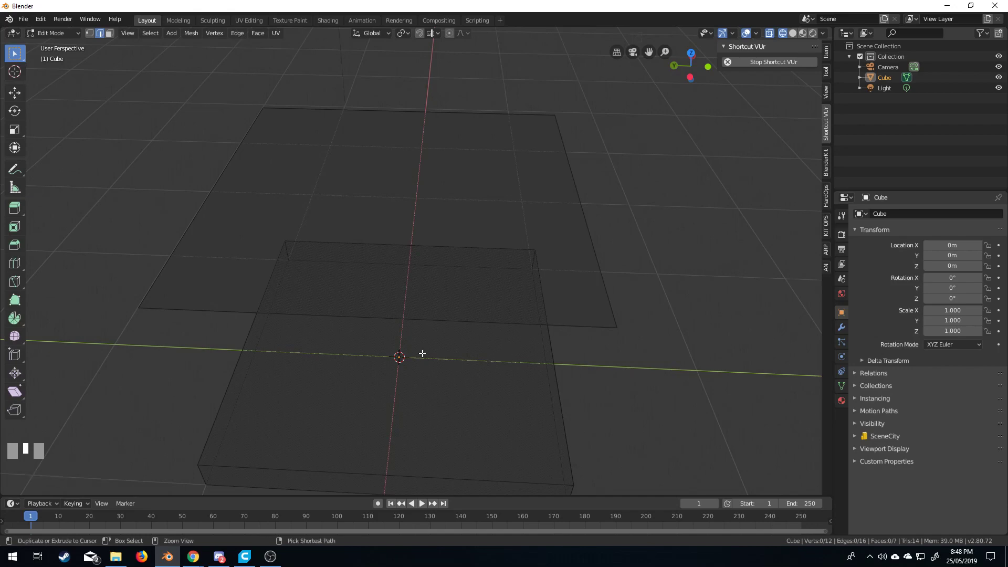
scroll(410, 335, up, 12)
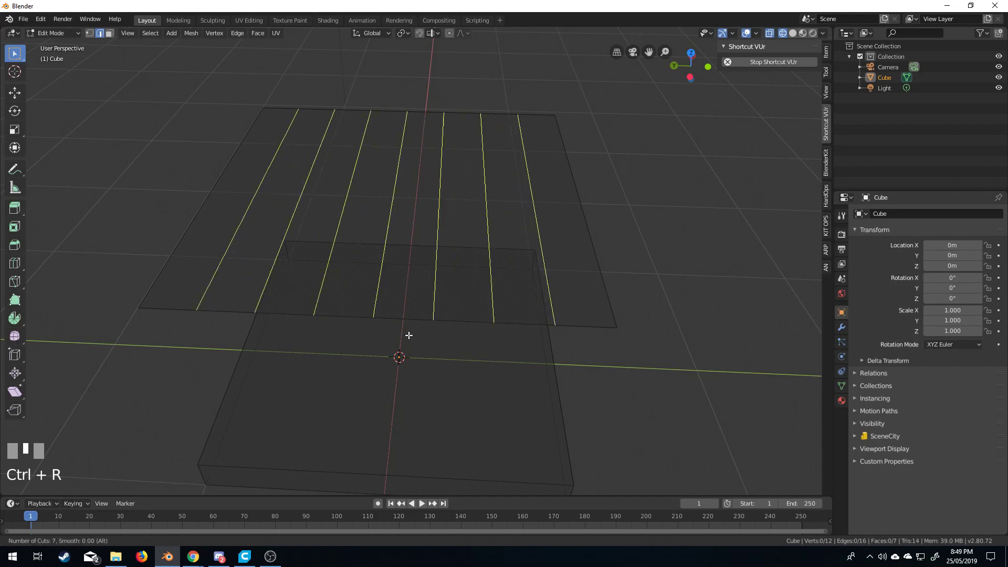
click(409, 335)
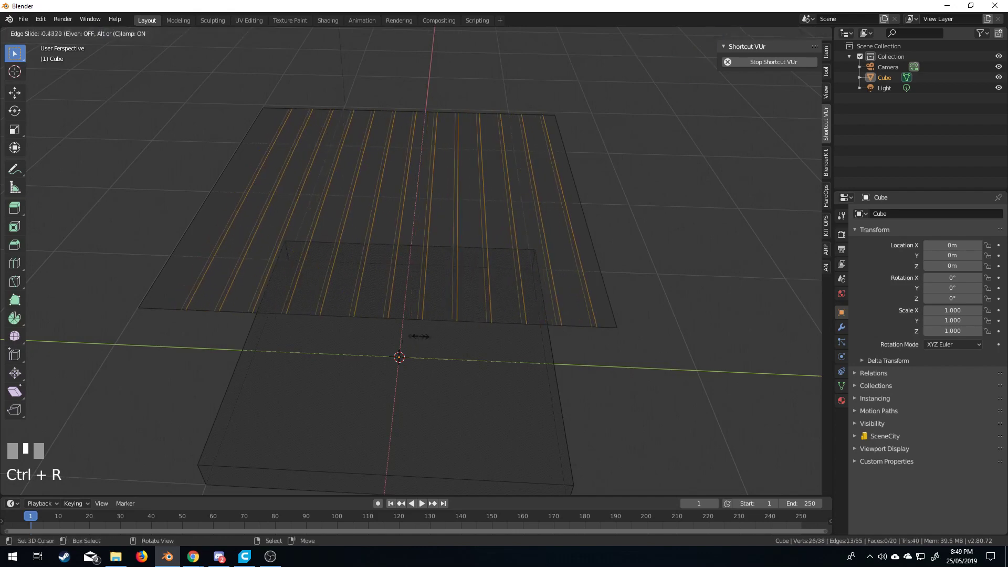
right_click(409, 334)
middle_drag(581, 365, 421, 326)
Step: Add five evenly spaced loop cuts in the other direction, turning the plane into a grid
key(ctrl+r)
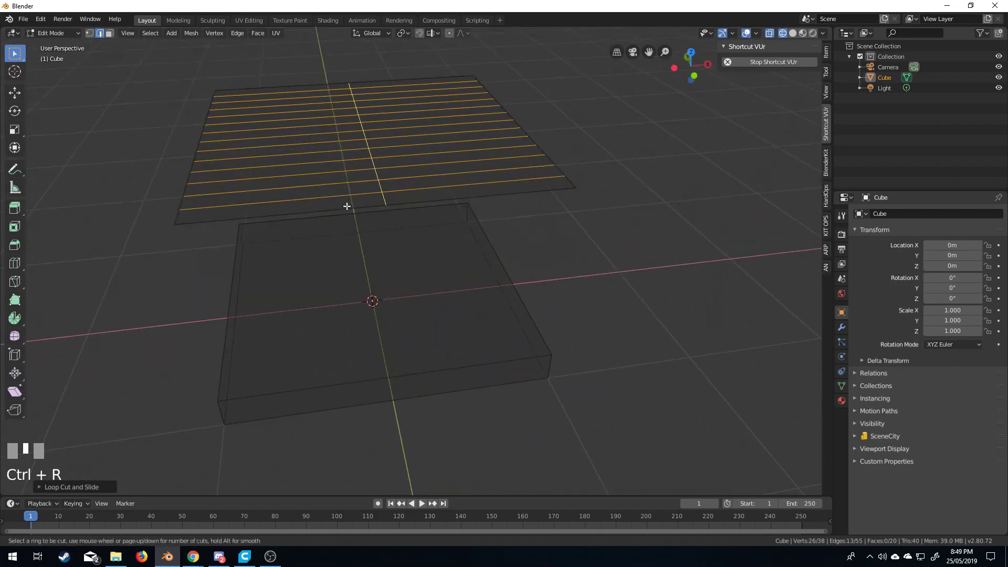
scroll(347, 206, up, 5)
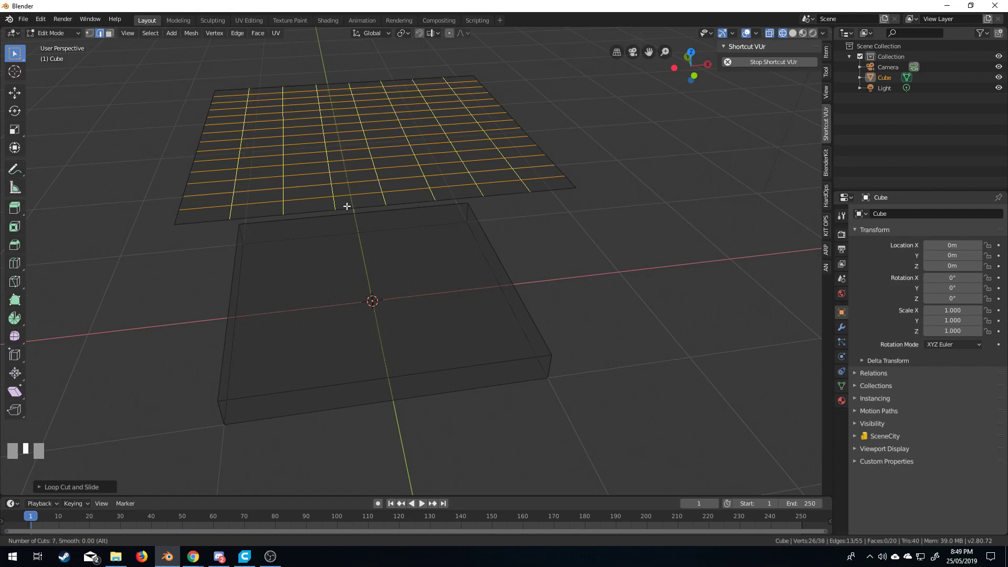
scroll(346, 206, down, 1)
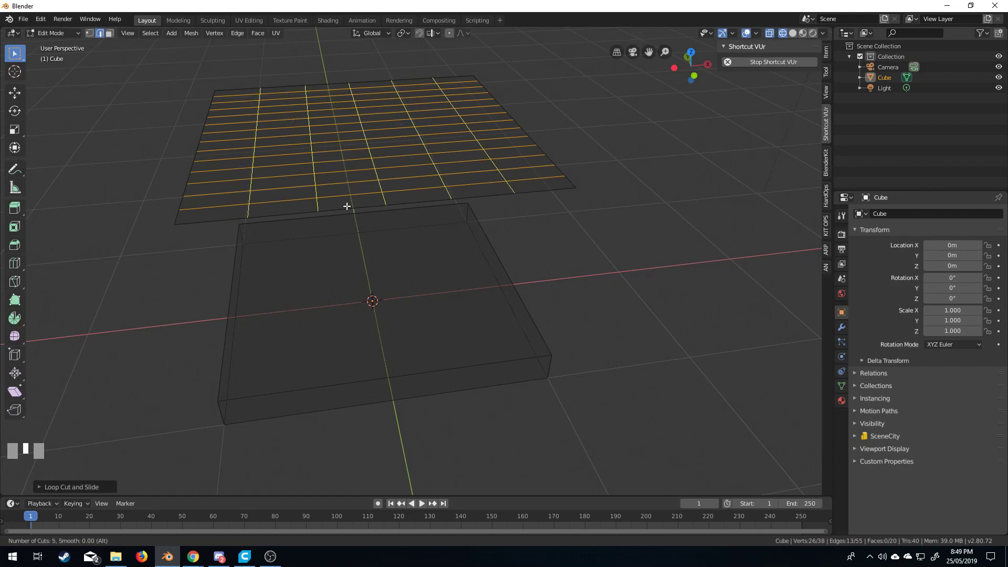
click(347, 206)
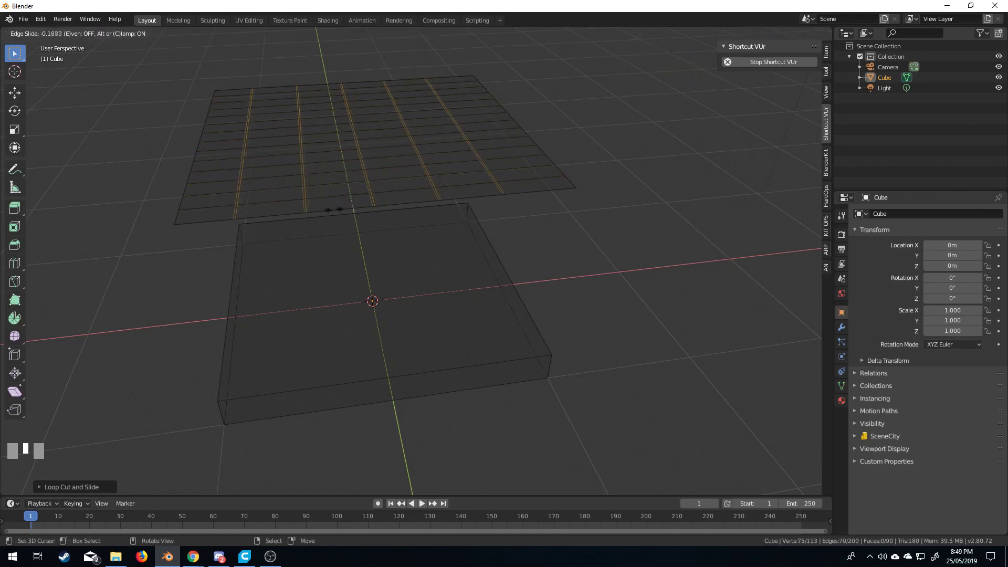
right_click(355, 203)
middle_drag(354, 219, 365, 250)
key(KP_7)
drag(364, 250, 368, 202)
middle_drag(368, 202, 293, 134)
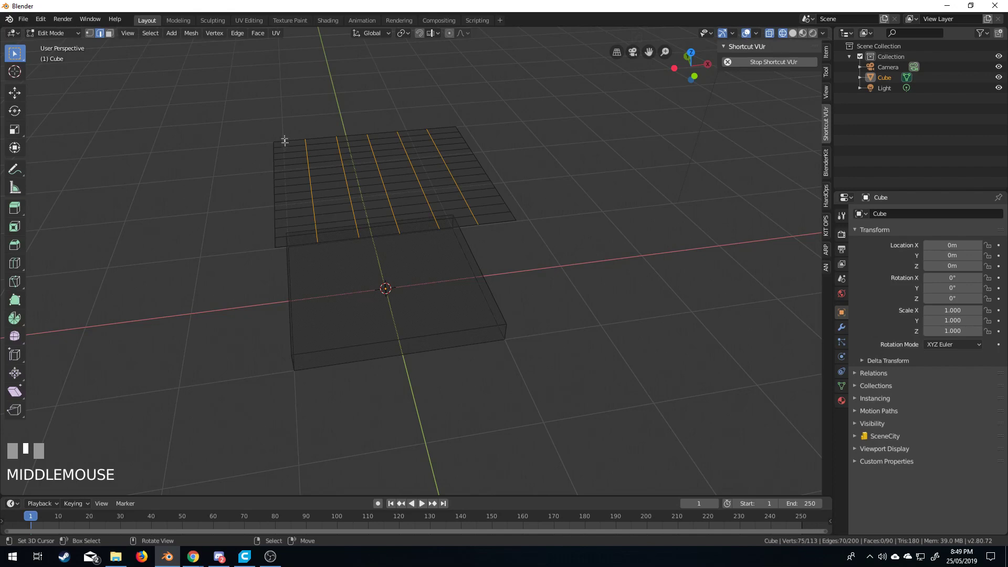
middle_drag(383, 250, 365, 234)
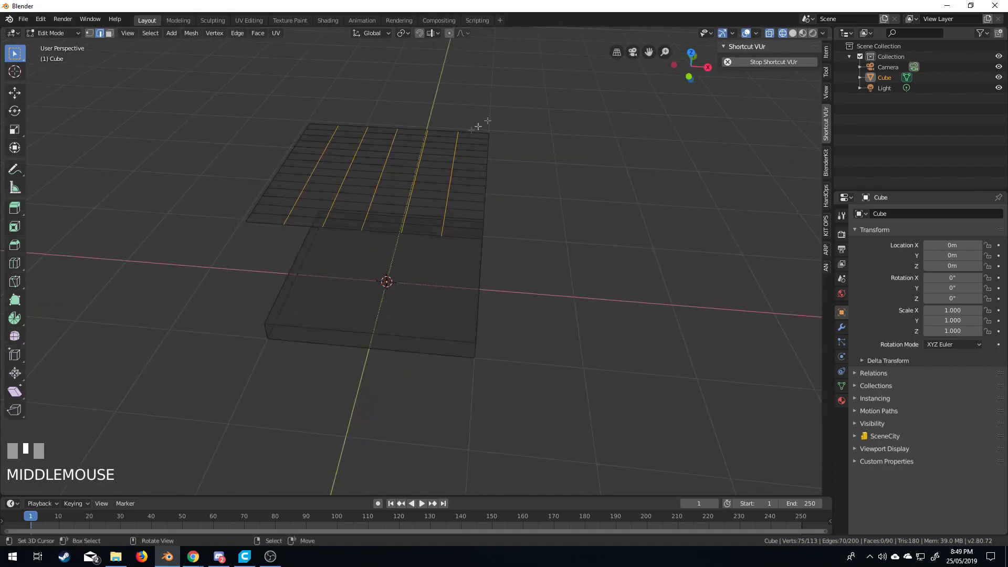
middle_drag(457, 270, 500, 247)
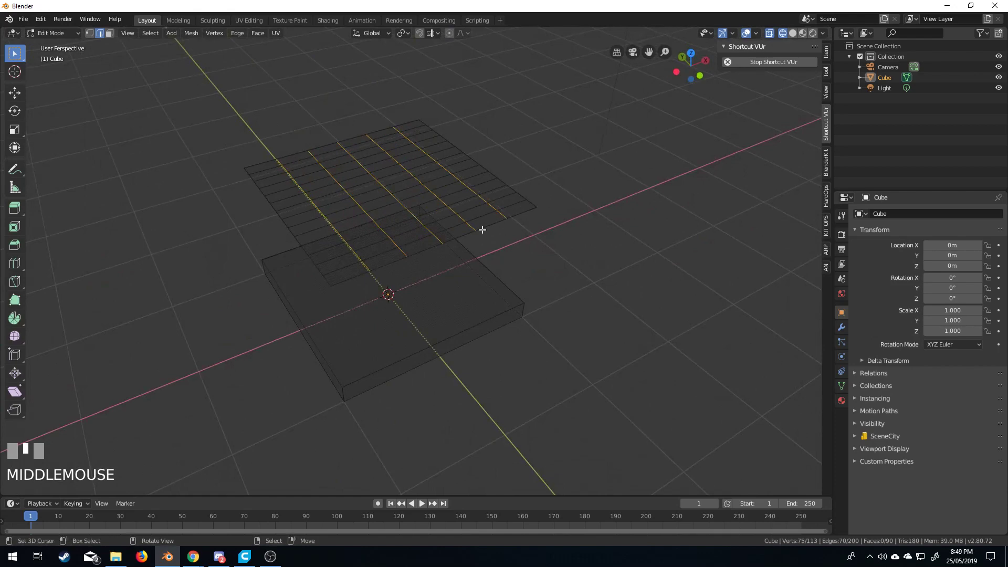
middle_drag(524, 317, 499, 306)
scroll(527, 315, up, 5)
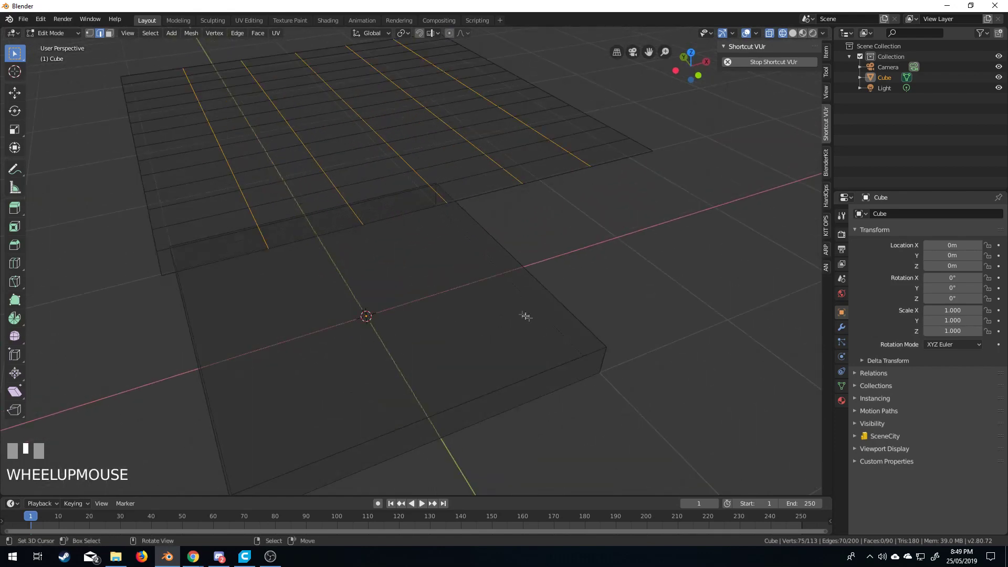
scroll(507, 293, up, 2)
Step: Bevel the selected seam edges, then delete the bevelled faces to open gaps between planks
key(ctrl+b)
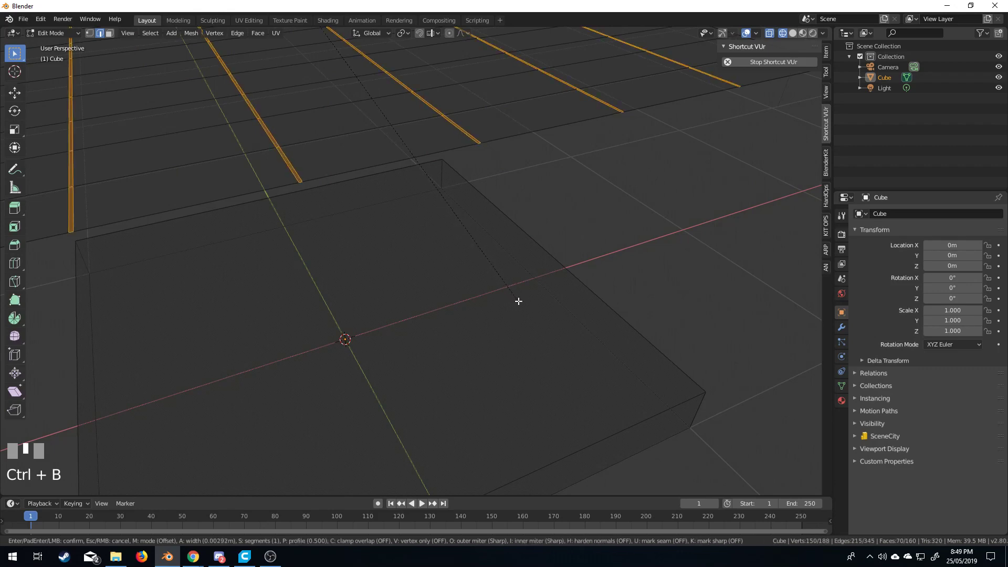
shift+click(520, 302)
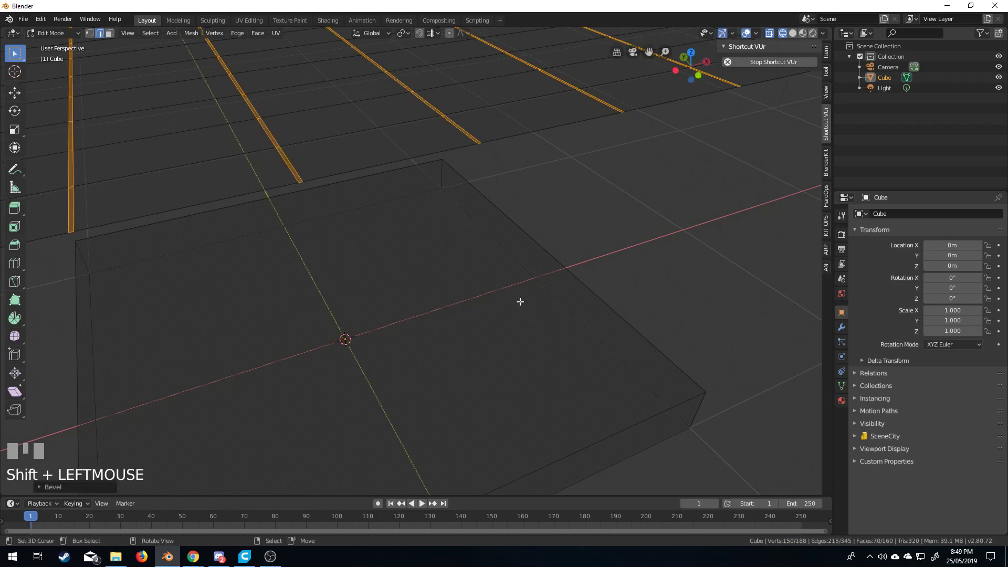
key(Delete)
click(514, 323)
scroll(387, 313, down, 3)
middle_drag(387, 313, 576, 240)
Step: Box-select the whole grid of plank strips
key(Tab)
key(Tab)
scroll(571, 268, up, 2)
key(b)
drag(665, 97, 190, 198)
Step: Extrude all linked plank strips upward to give them thickness
key(ctrl)
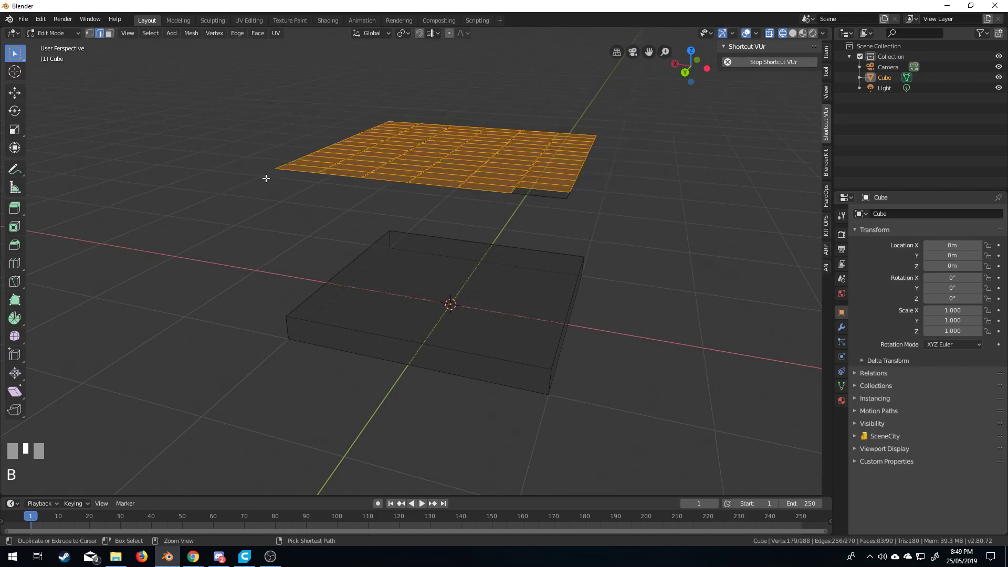
key(ctrl+l)
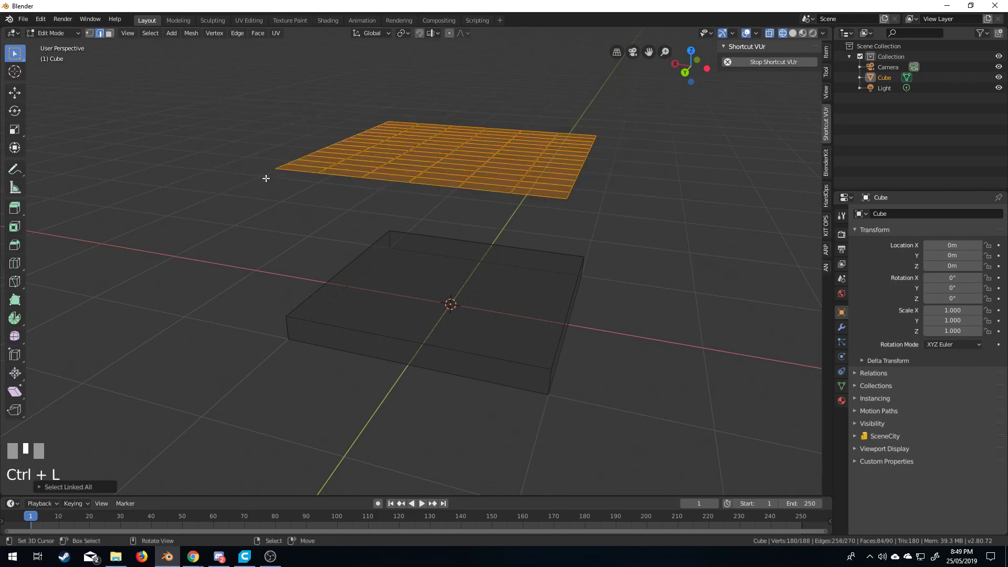
key(e)
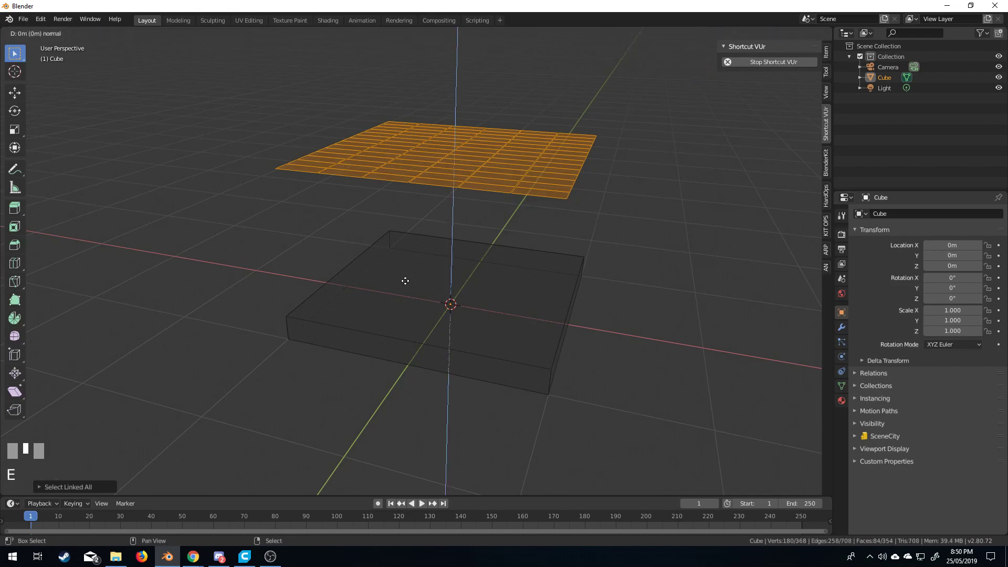
shift+click(403, 318)
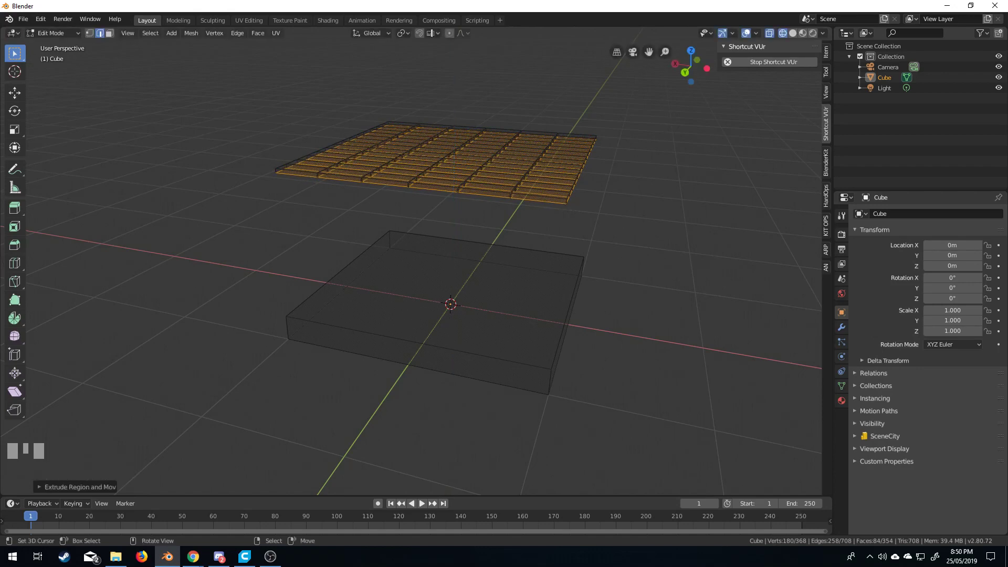
Step: Move the planks down along Z to sit flush on the box, checking from the side view
key(ctrl+l)
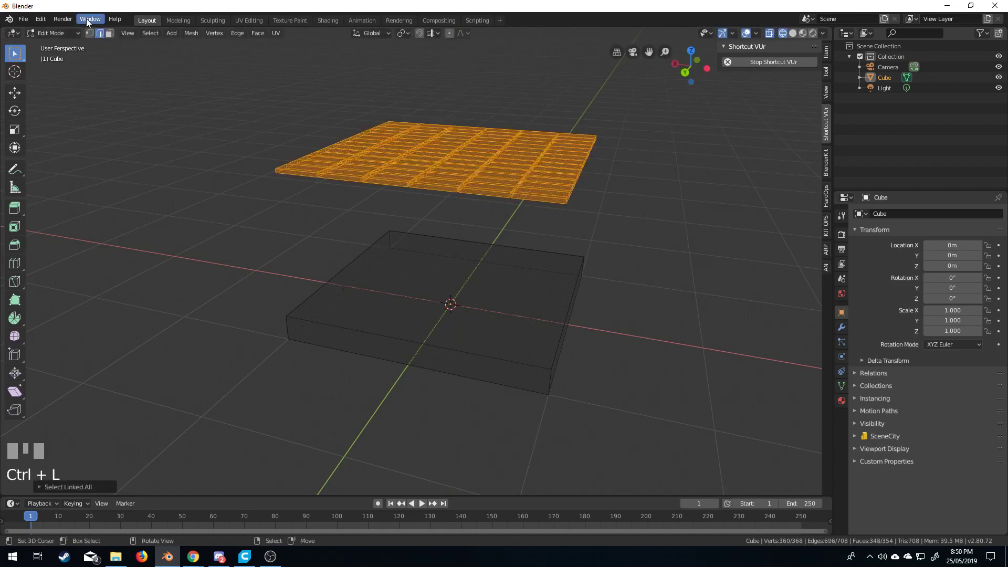
key(g)
key(z)
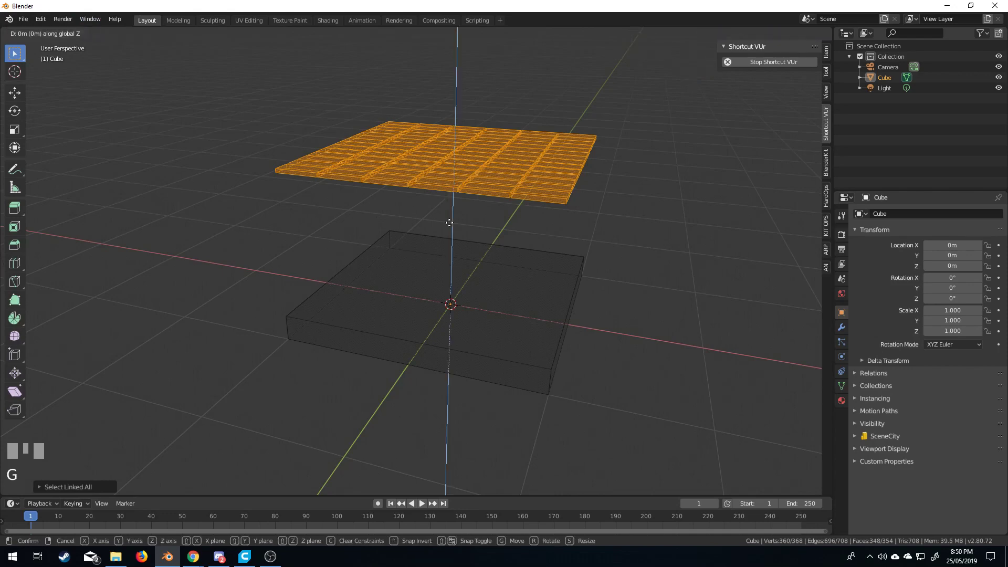
click(467, 354)
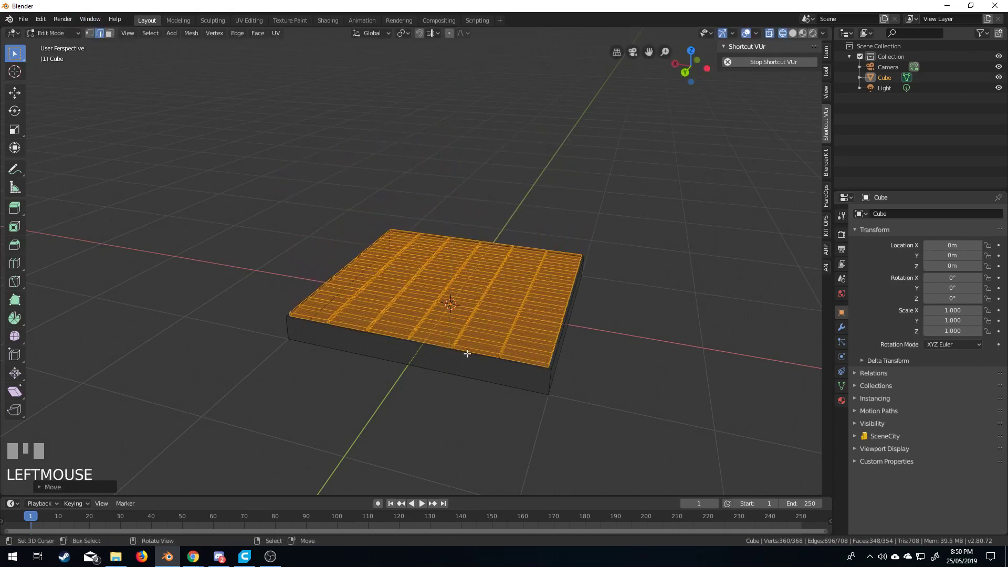
key(KP_3)
scroll(467, 354, up, 5)
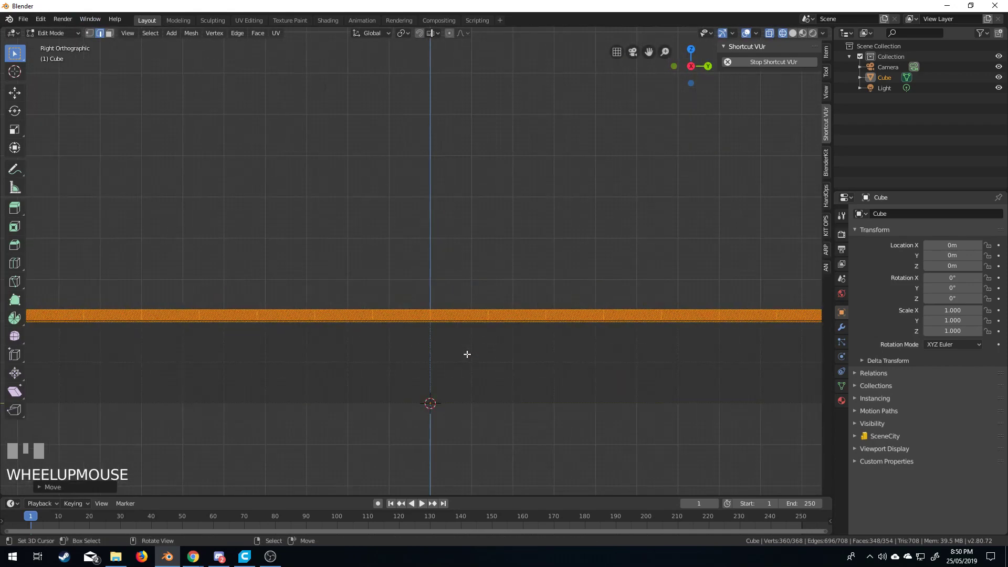
shift+middle_drag(486, 344, 576, 322)
key(g)
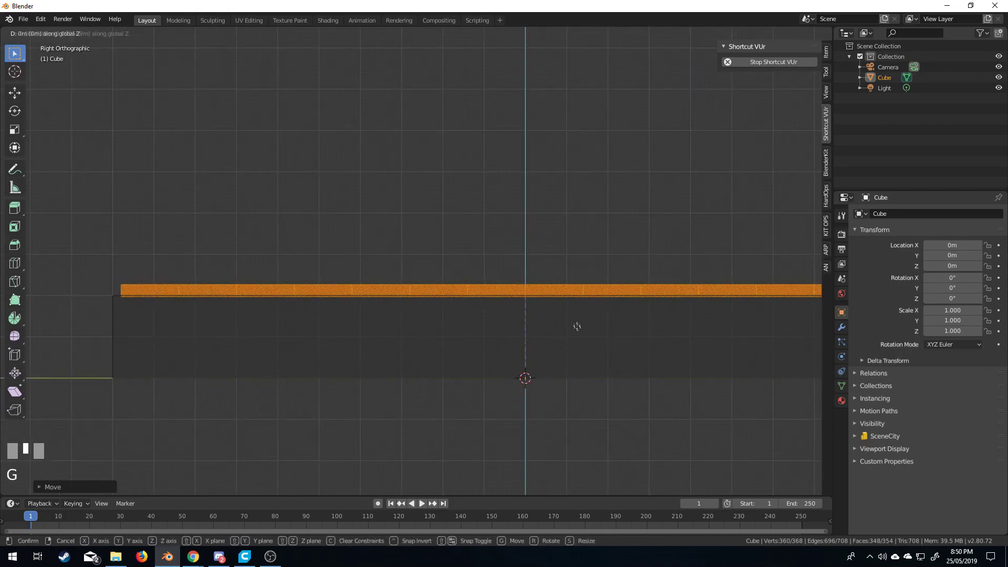
shift+click(401, 311)
middle_drag(401, 310, 471, 365)
scroll(471, 365, down, 2)
Step: Switch the viewport to Solid shading and view the planked tile from above
key(Tab)
key(Tab)
key(z)
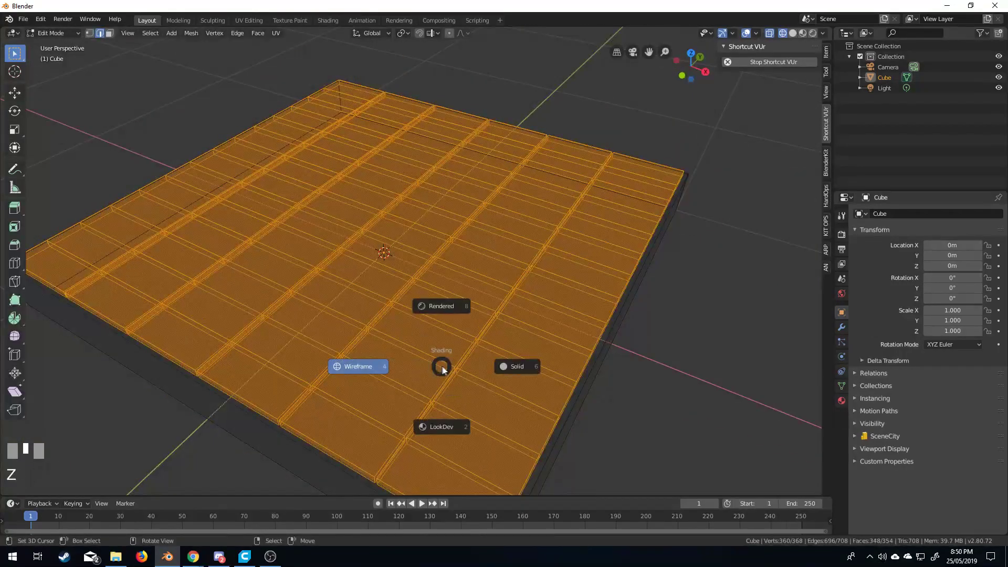
click(509, 367)
scroll(356, 326, down, 3)
key(Tab)
mouse_move(356, 325)
middle_down()
mouse_move(423, 356)
mouse_move(363, 385)
mouse_move(308, 354)
middle_up()
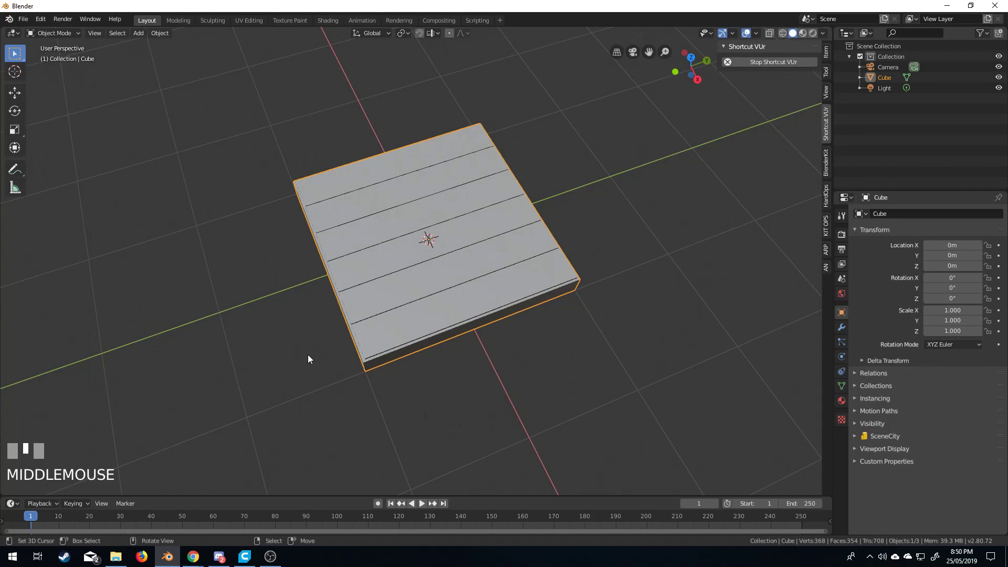
middle_drag(323, 288, 412, 282)
Step: In Edit Mode with Vertex select, pick a single vertex on a plank seam
key(Tab)
scroll(412, 282, up, 5)
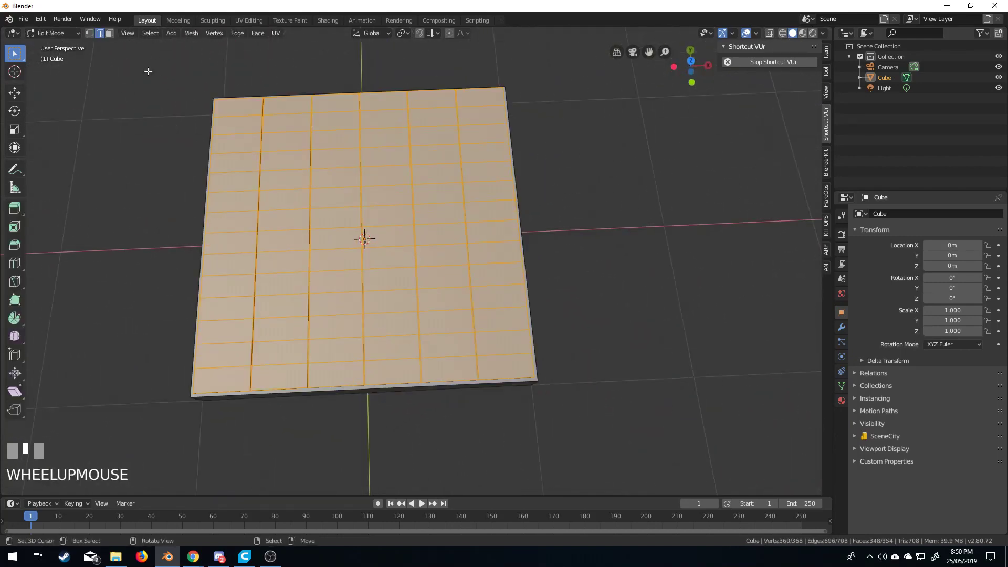
click(89, 33)
right_click(318, 251)
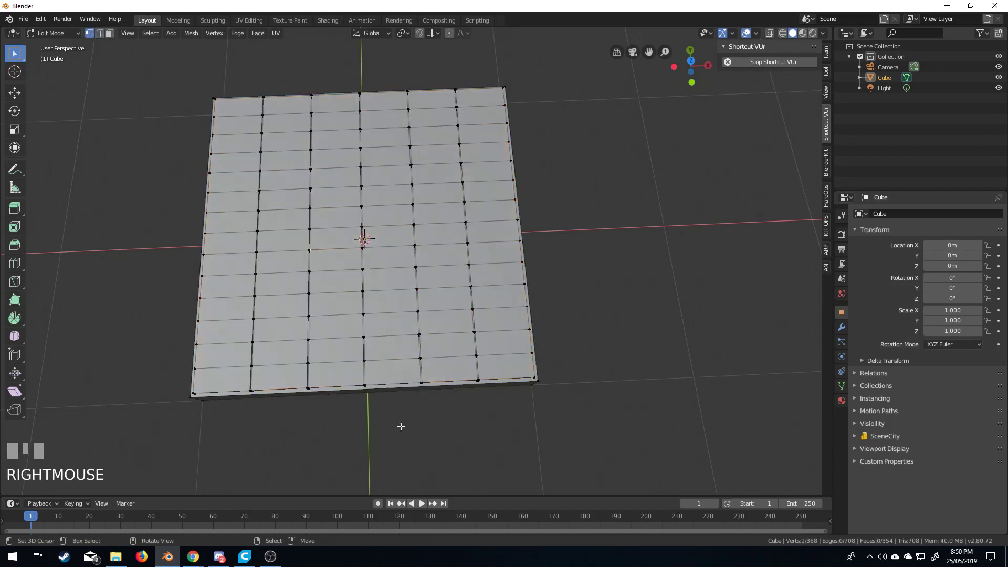
Step: Enable proportional editing with Smooth falloff and Connected Only
click(448, 34)
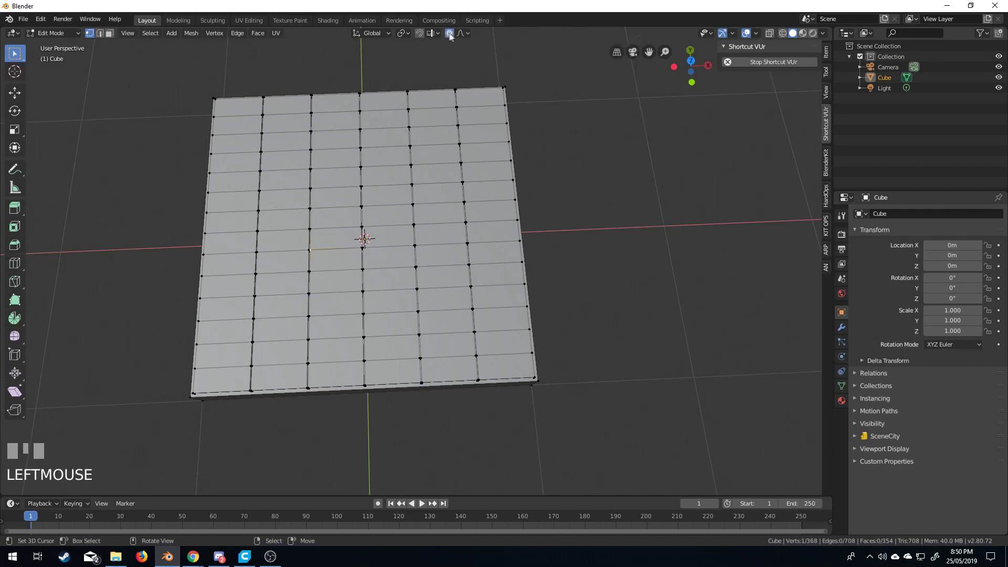
click(465, 34)
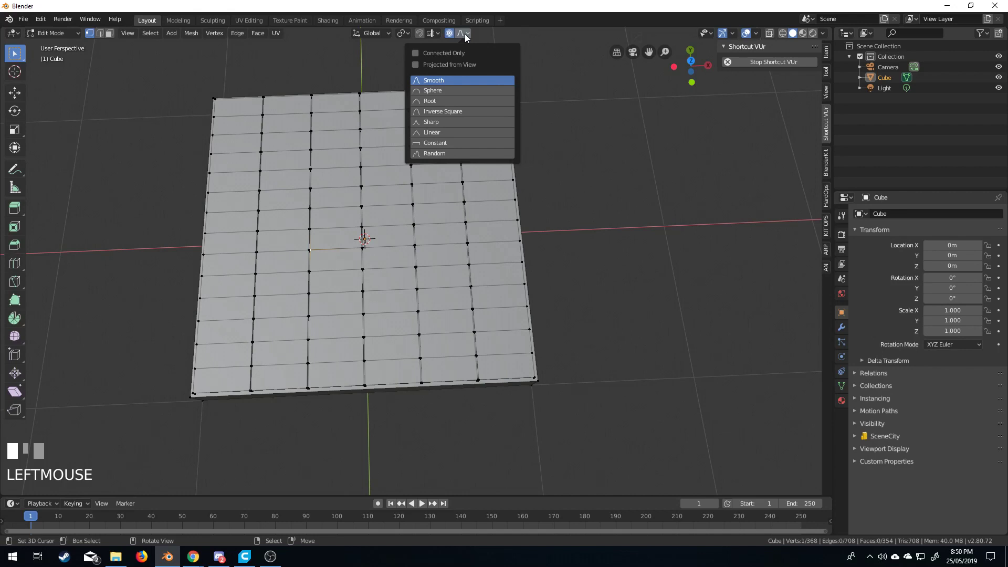
click(417, 53)
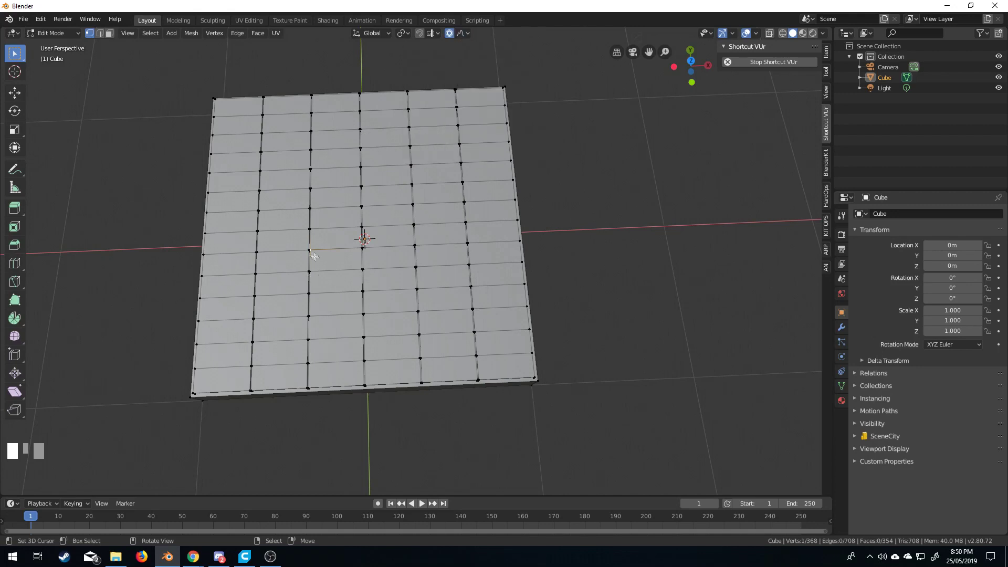
middle_drag(314, 256, 337, 274)
Step: Nudge the first seam vertices with a shrunken proportional radius
key(g)
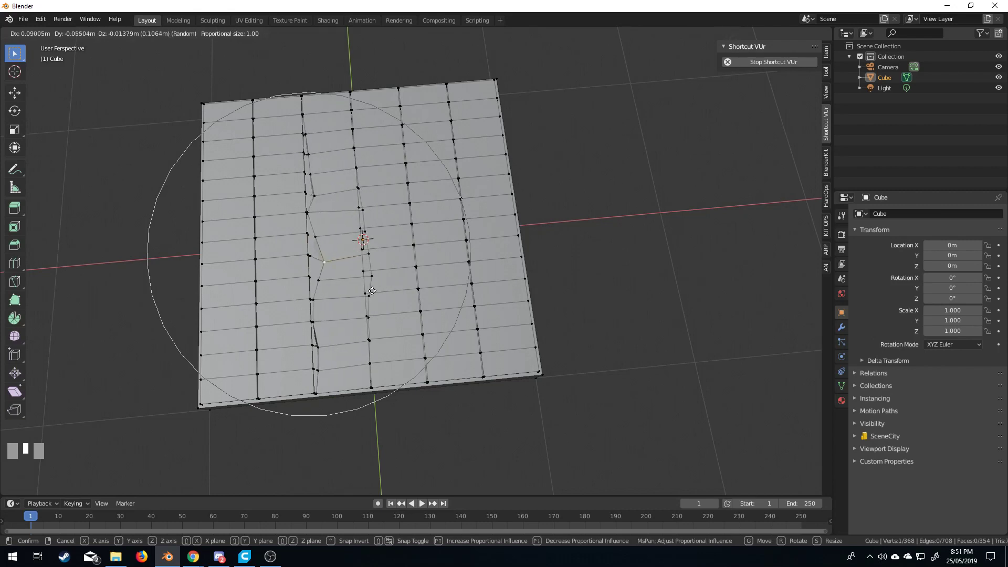
scroll(372, 291, up, 11)
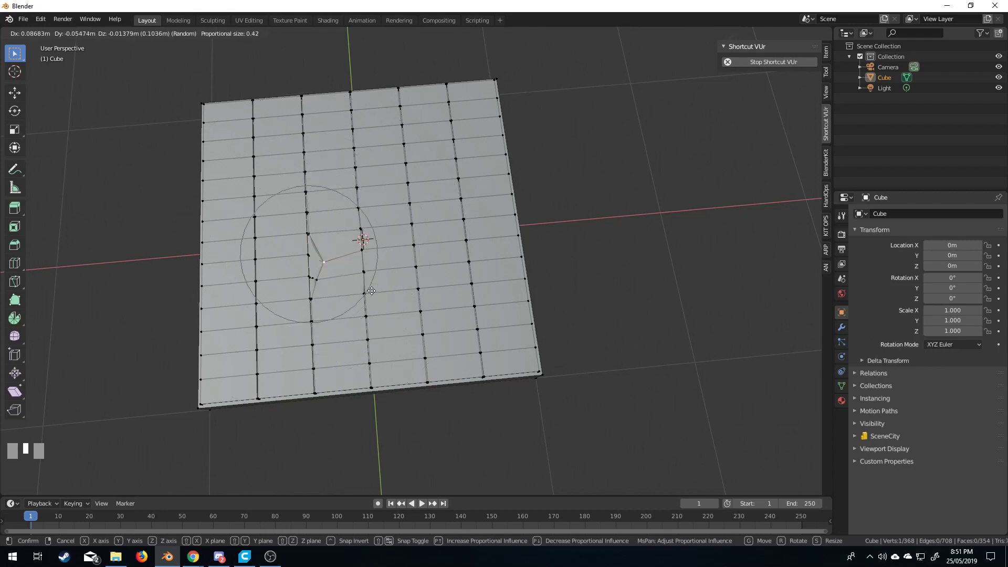
scroll(369, 290, up, 1)
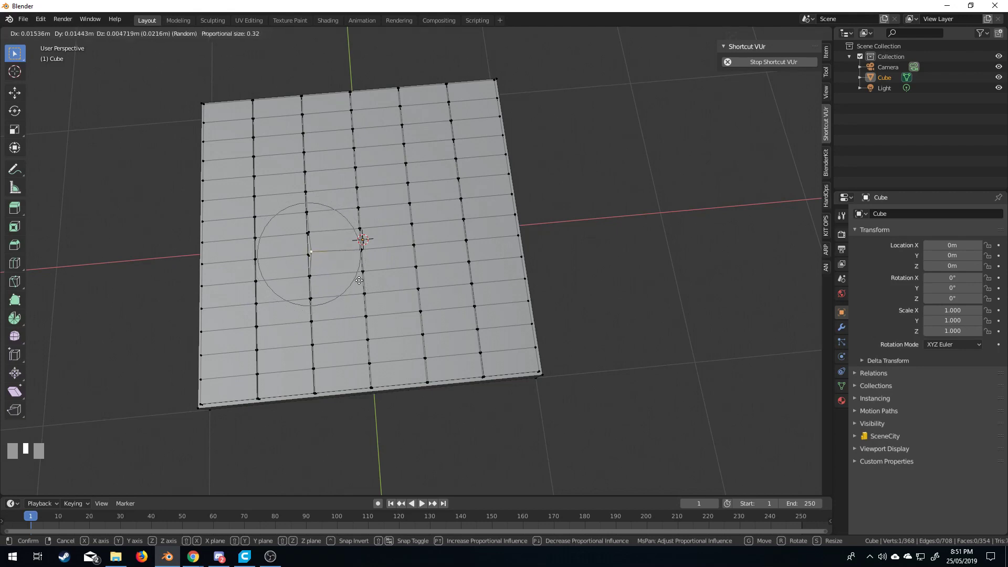
click(360, 283)
right_click(370, 328)
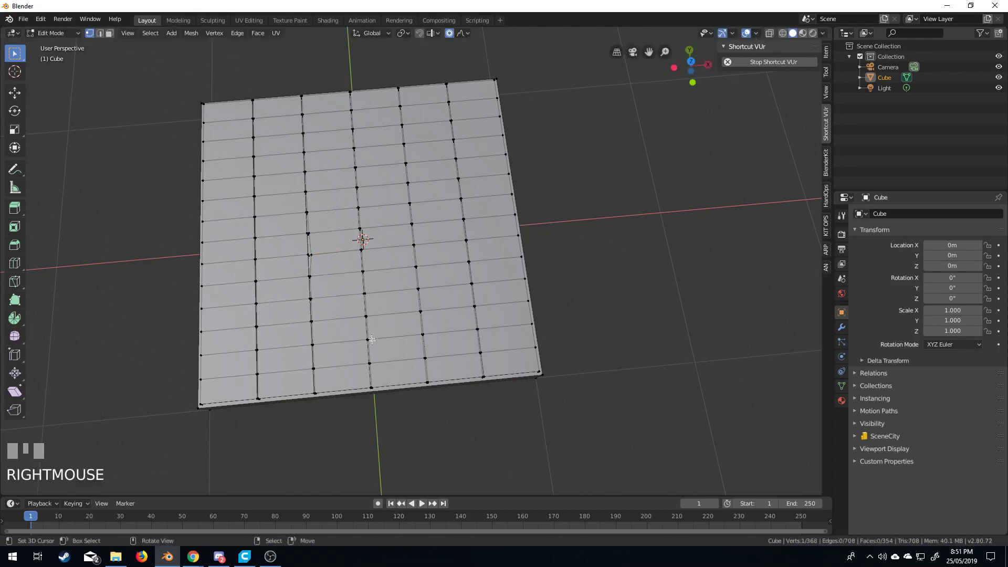
key(g)
shift+click(368, 346)
right_click(364, 361)
key(g)
shift+click(318, 361)
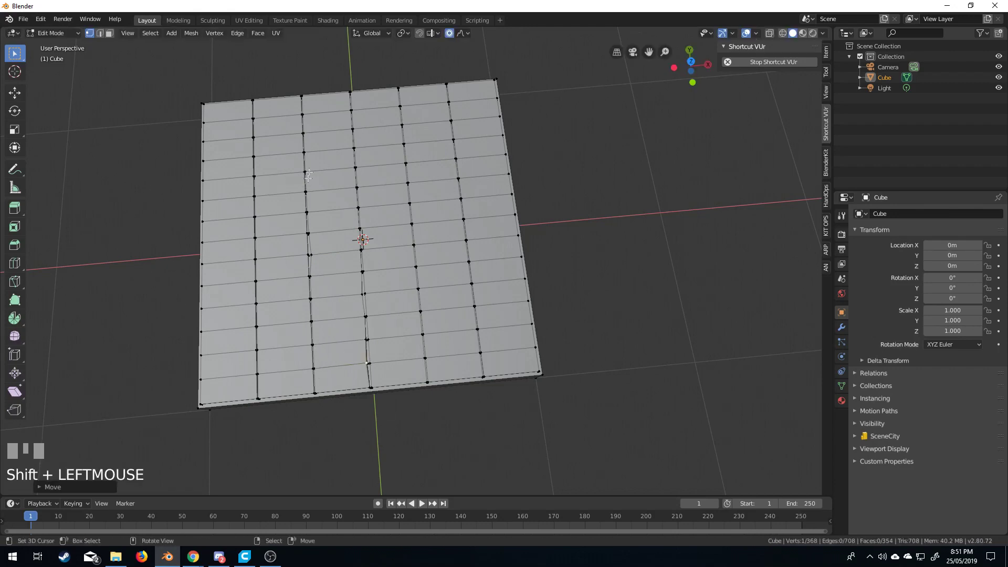
Step: Shift vertices along the upper-left and left seams, redoing unwanted moves
right_click(310, 153)
key(g)
shift+click(254, 152)
right_click(255, 156)
key(g)
right_click(253, 156)
key(g)
shift+click(253, 158)
right_click(255, 261)
key(g)
right_click(253, 268)
Step: Wobble the remaining lower seam vertices so the plank gaps become irregular
shift+right_click(247, 278)
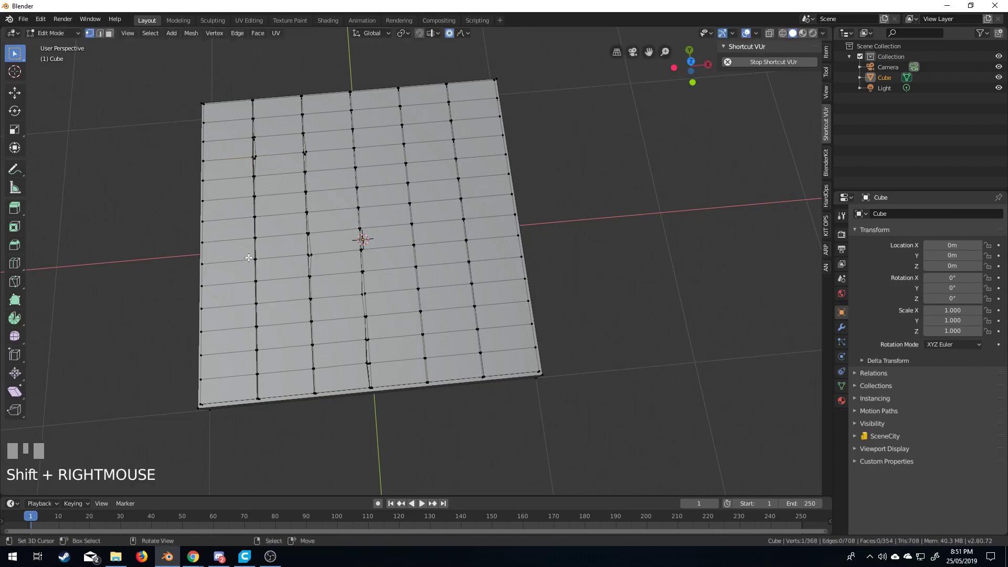
key(g)
shift+click(255, 258)
right_click(259, 348)
key(g)
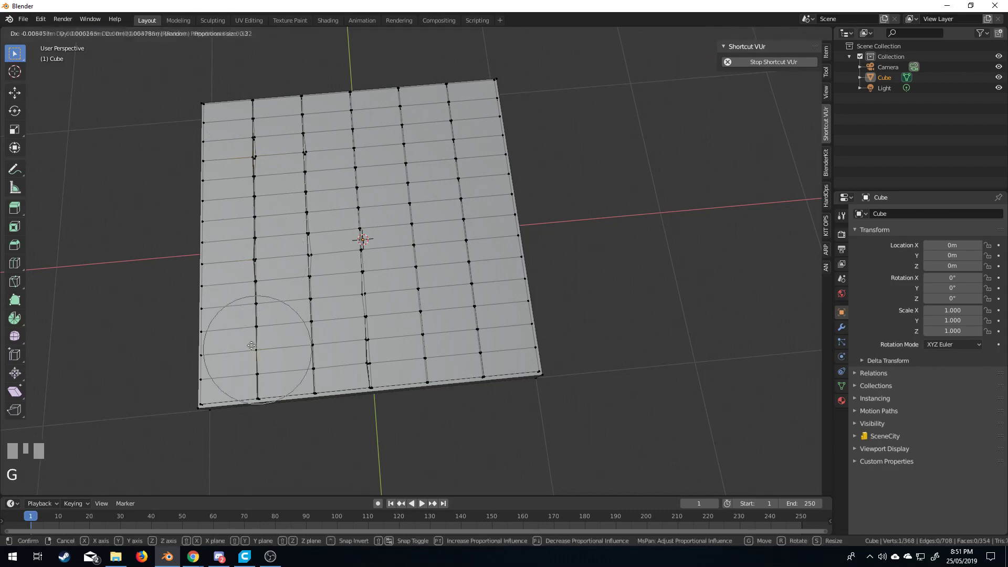
shift+click(272, 343)
right_click(258, 403)
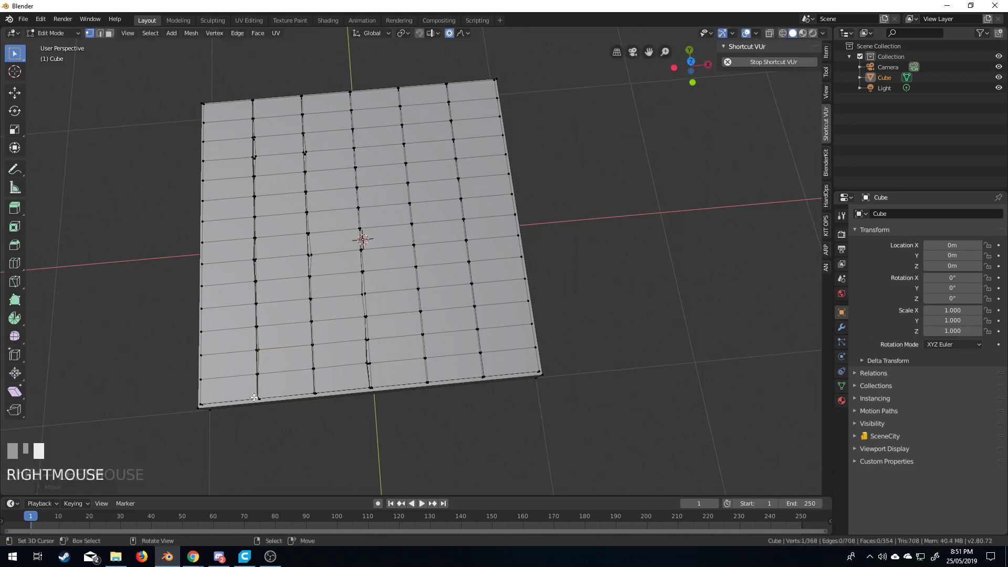
key(g)
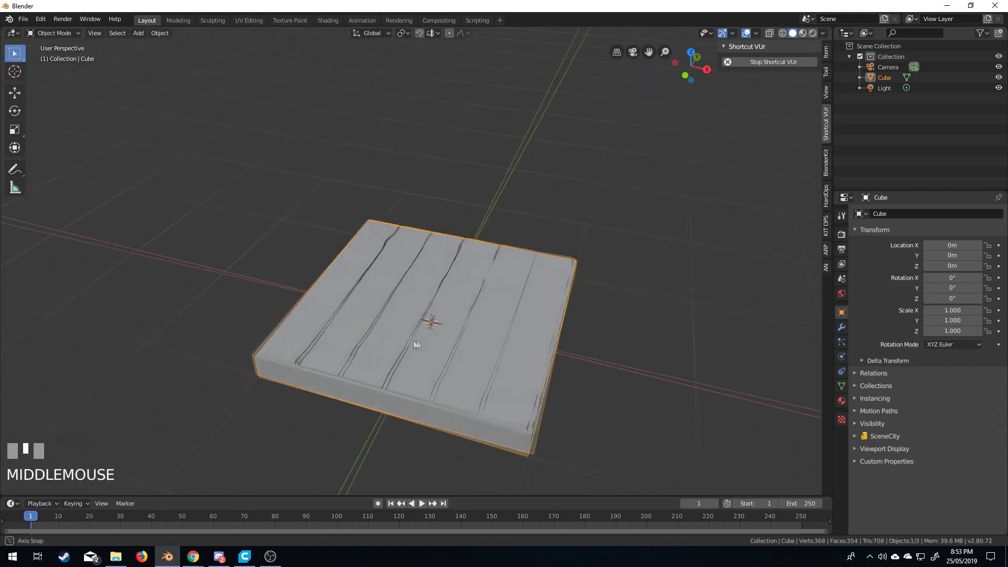
middle_drag(416, 344, 508, 354)
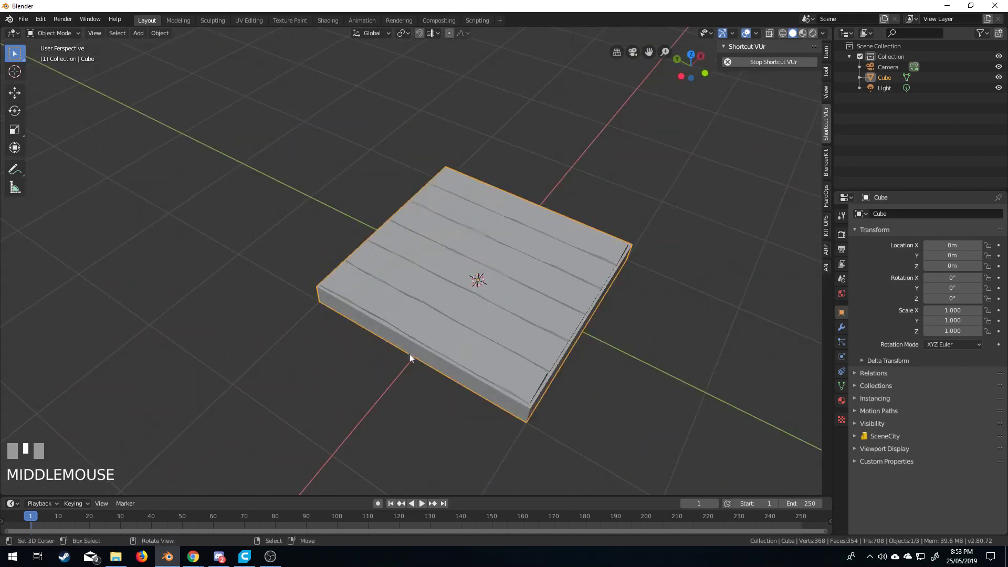
middle_drag(379, 324, 425, 355)
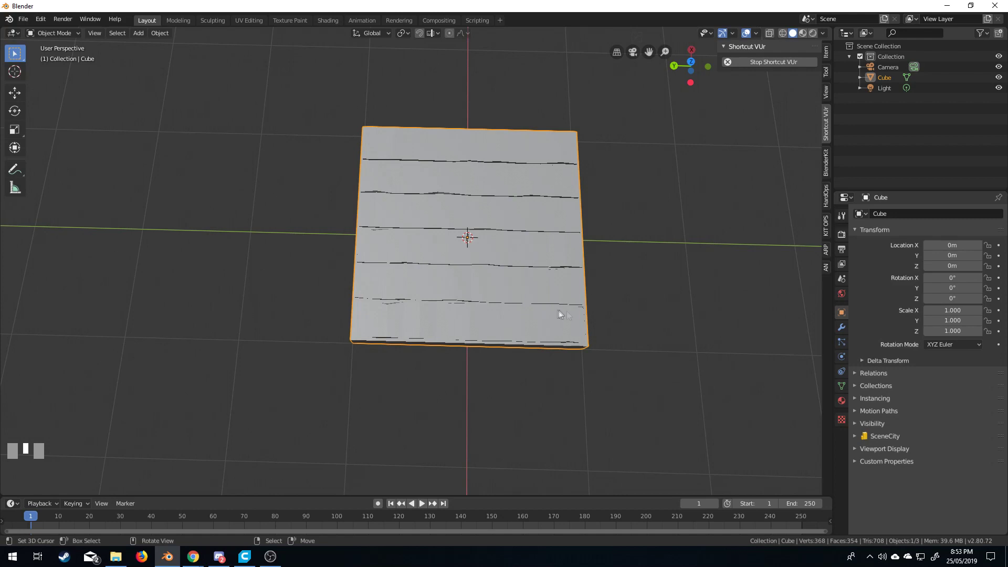
middle_drag(563, 310, 385, 254)
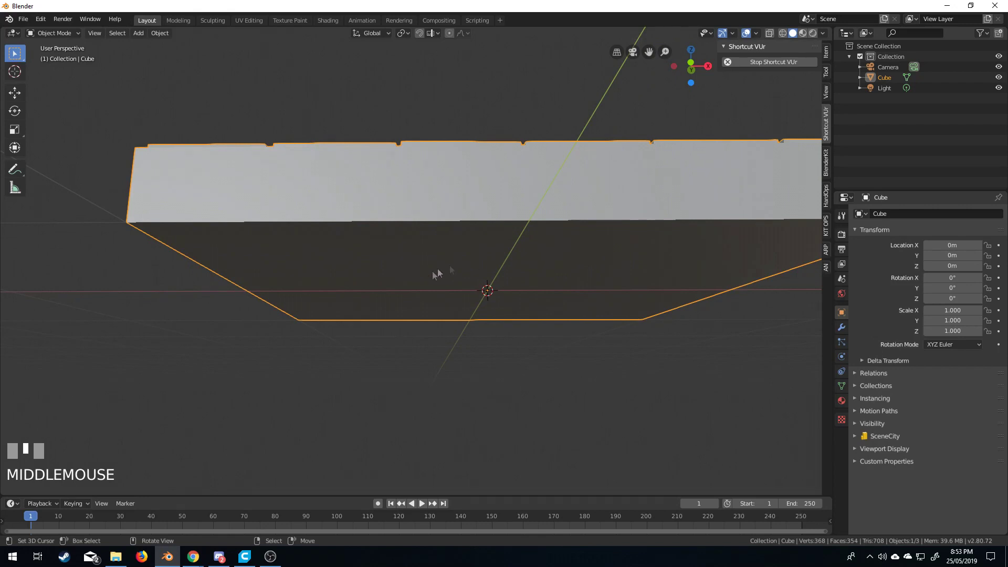
middle_drag(244, 294, 457, 324)
right_click(342, 288)
right_click(430, 273)
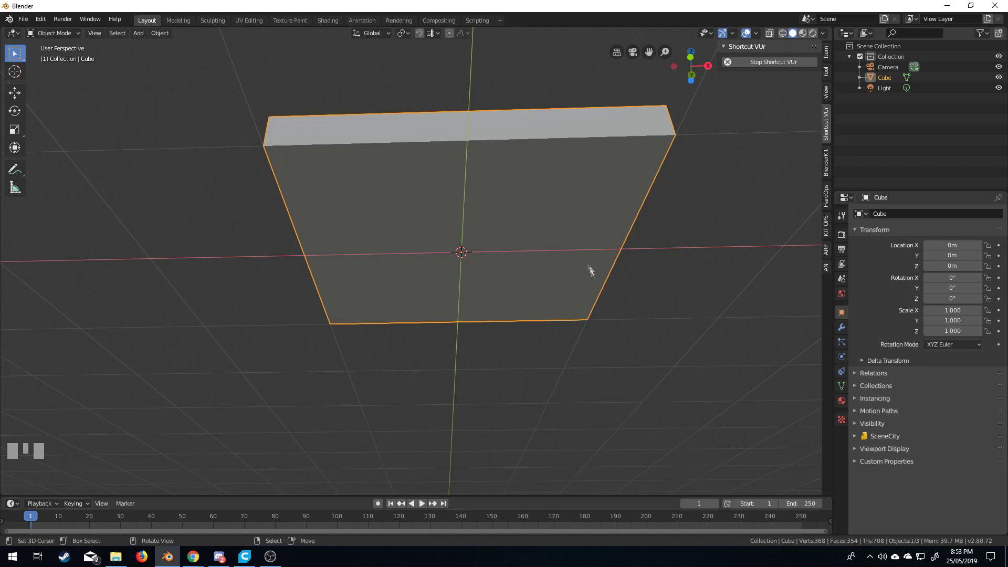
Step: Inset the tile's bottom face in Edit Mode and extrude it inward to form the rim
middle_drag(589, 271, 581, 275)
key(Tab)
click(113, 34)
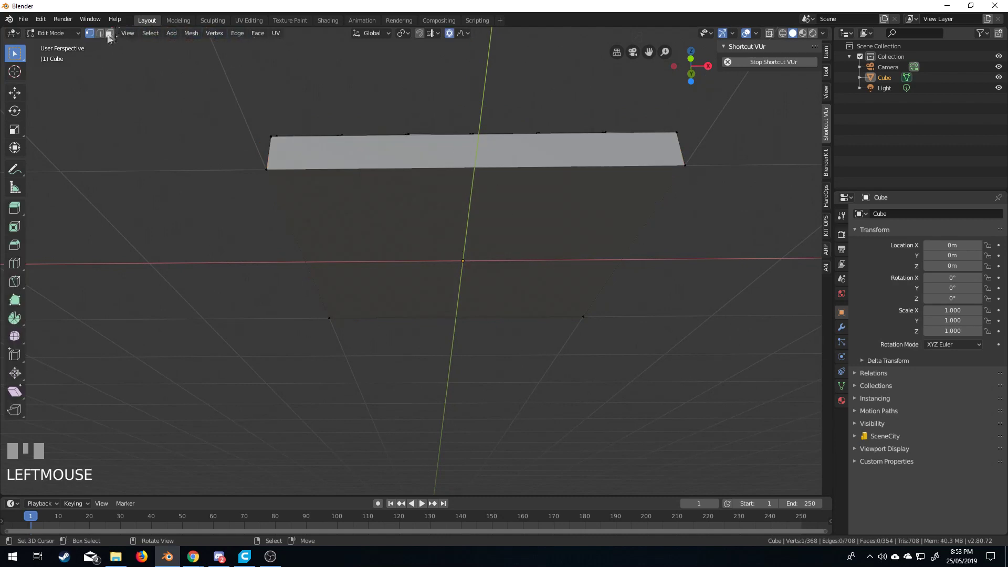
right_click(529, 279)
middle_drag(528, 279, 545, 311)
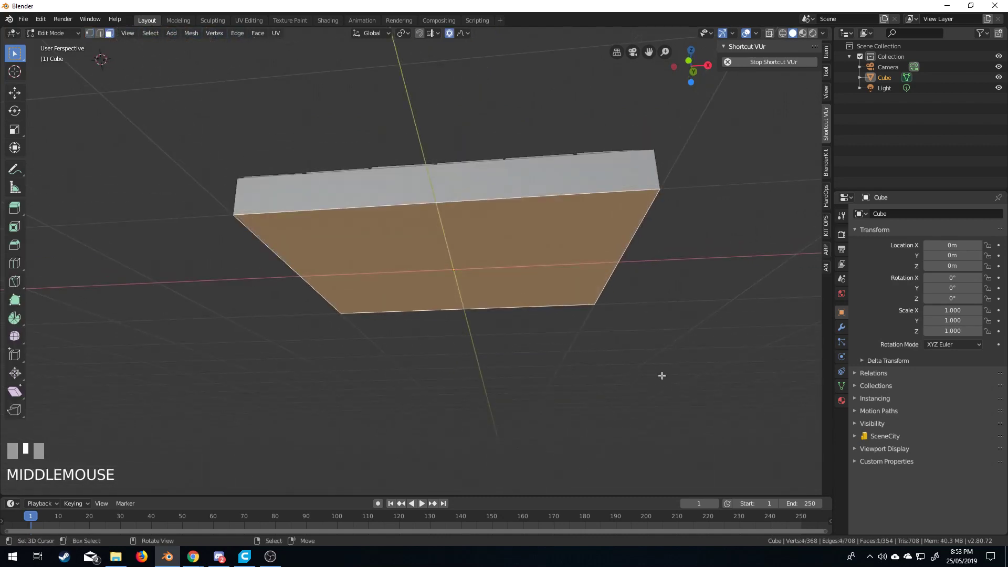
key(i)
shift+click(559, 345)
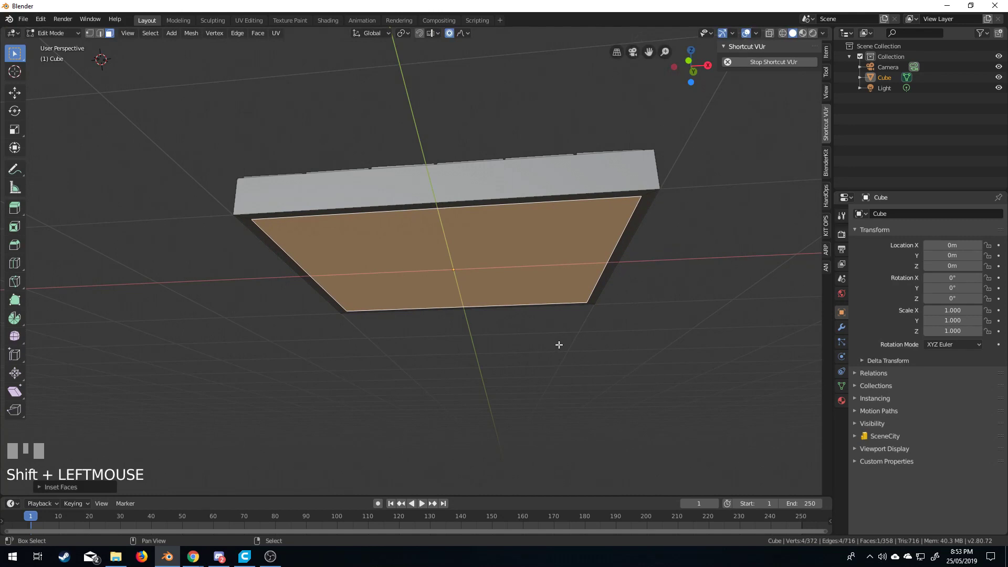
key(e)
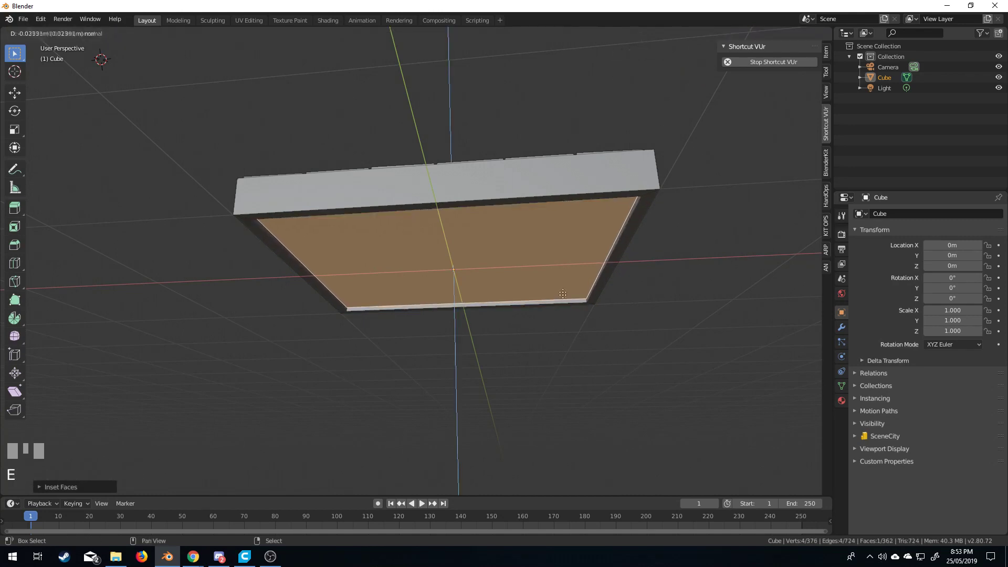
shift+click(534, 85)
Step: Orbit down to an edge-on side view to check the new bevelled base
middle_drag(569, 247, 473, 338)
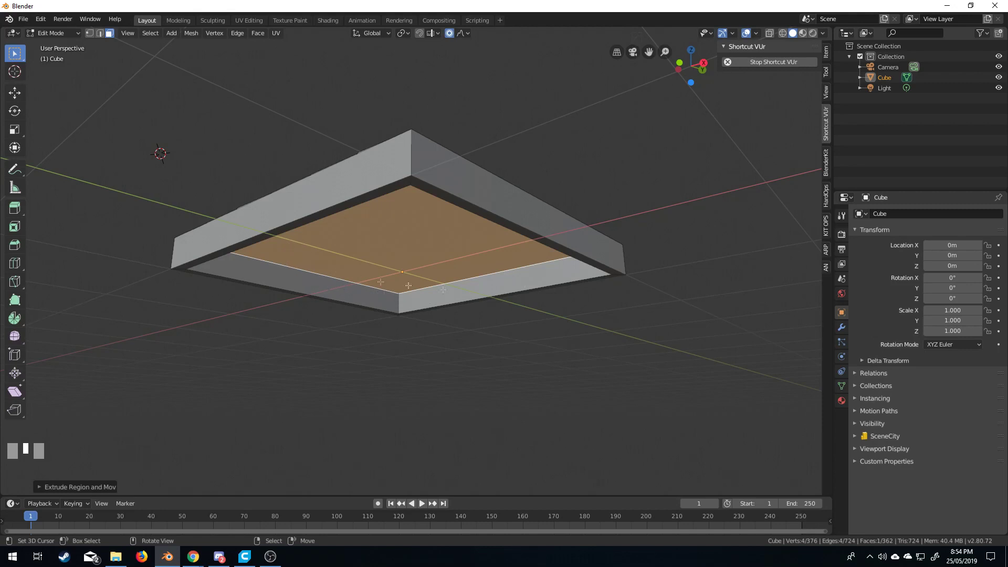
middle_drag(349, 272, 358, 317)
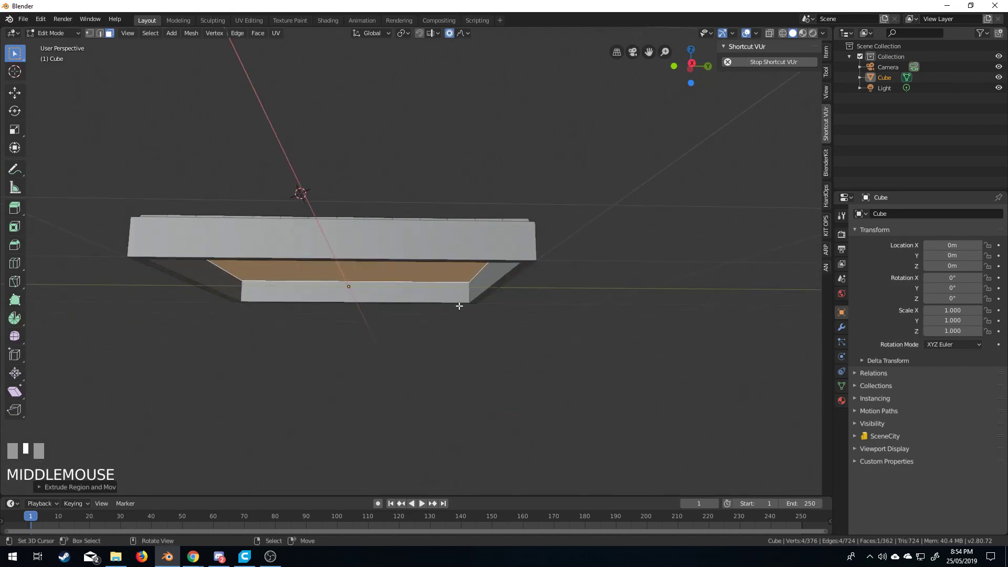
middle_drag(369, 313, 363, 321)
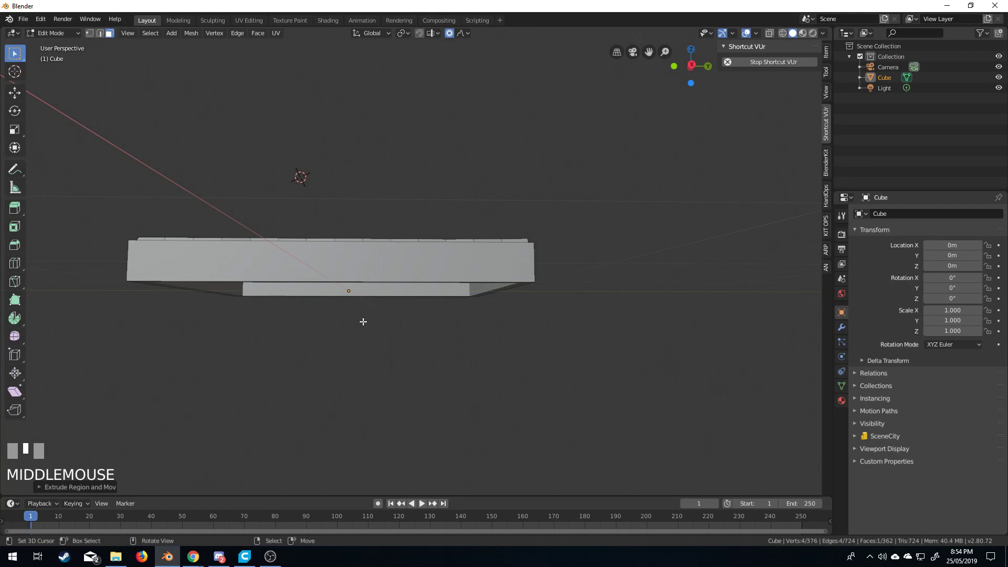
middle_drag(363, 320, 351, 349)
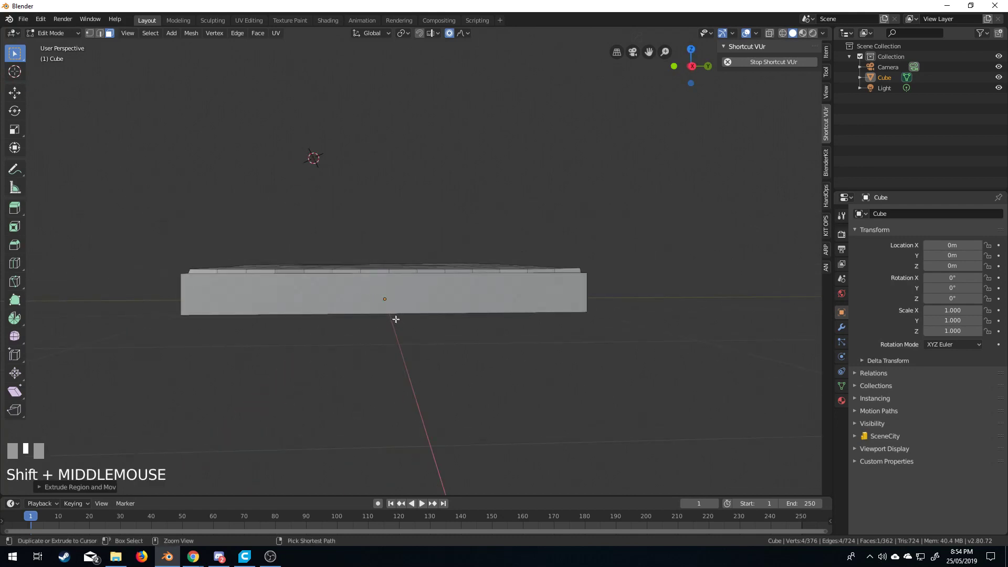
Step: Try a single loop cut and bevel, then cancel and undo them
key(ctrl+r)
click(396, 318)
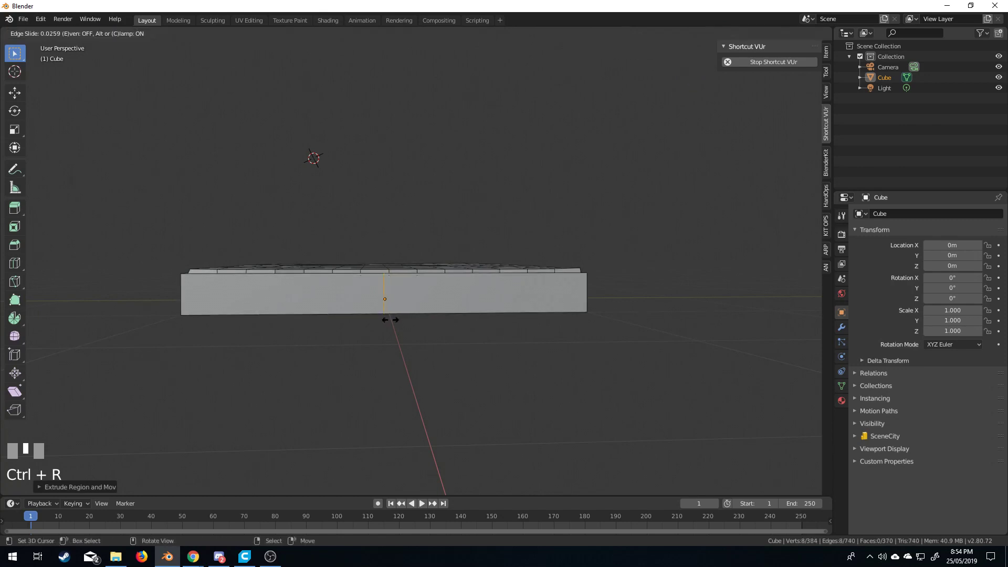
right_click(414, 336)
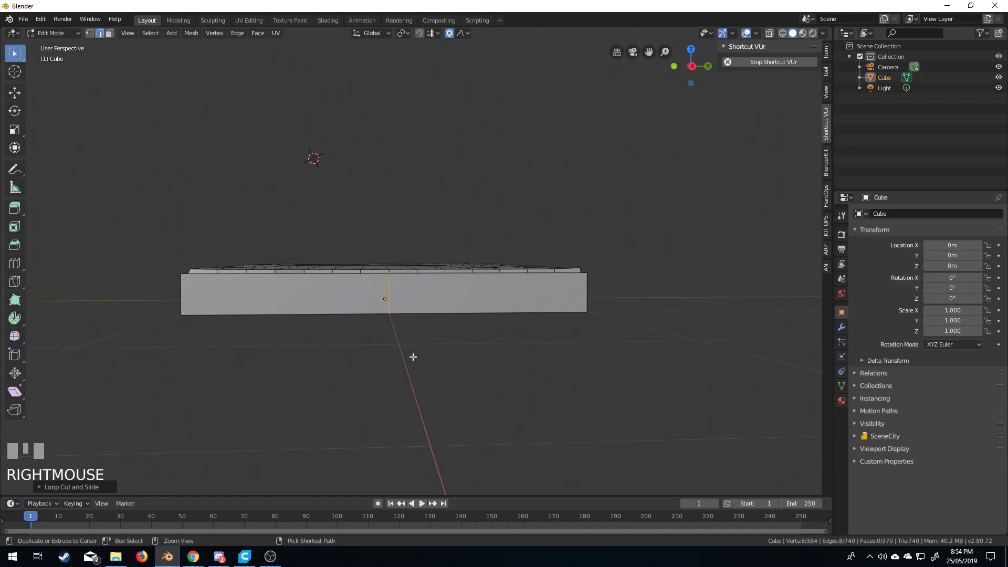
key(ctrl+b)
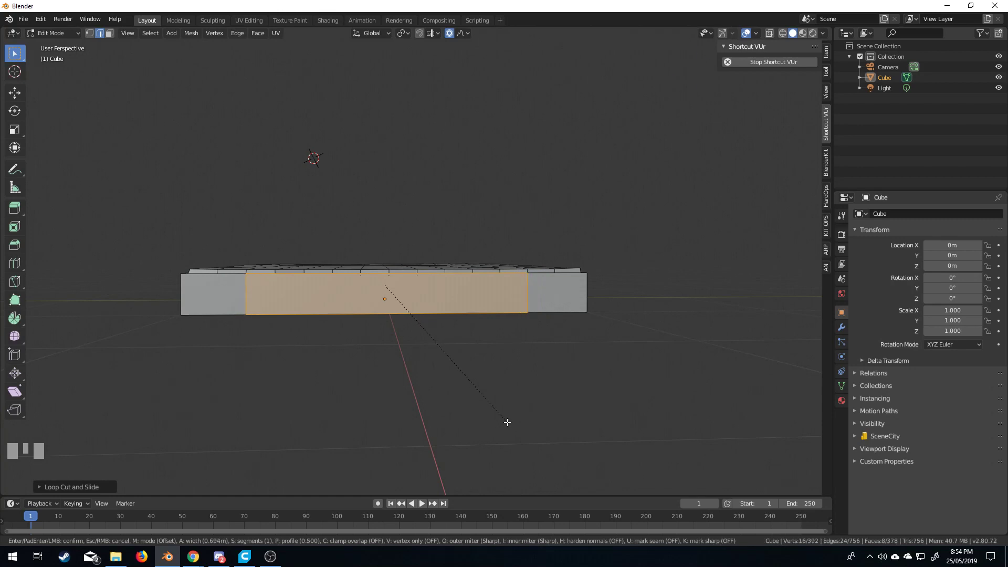
right_click(507, 422)
key(ctrl+z)
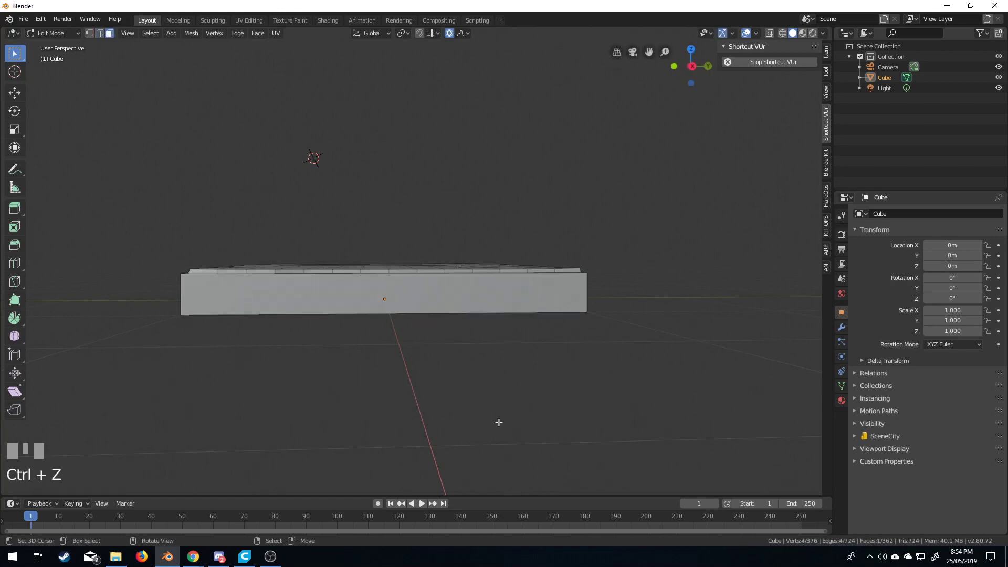
Step: Add three evenly spaced centred loop cuts across the tile
key(ctrl+r)
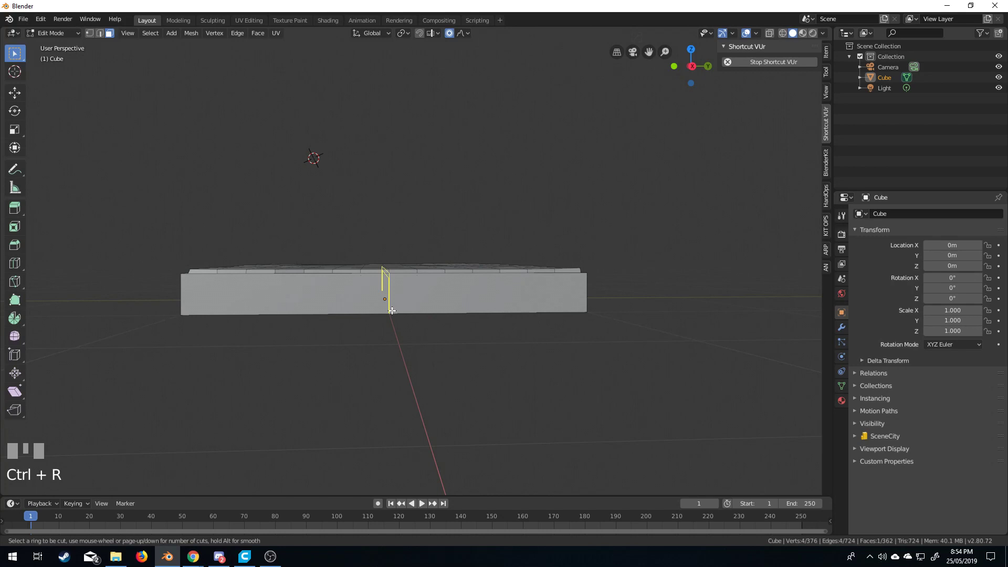
scroll(392, 311, up, 2)
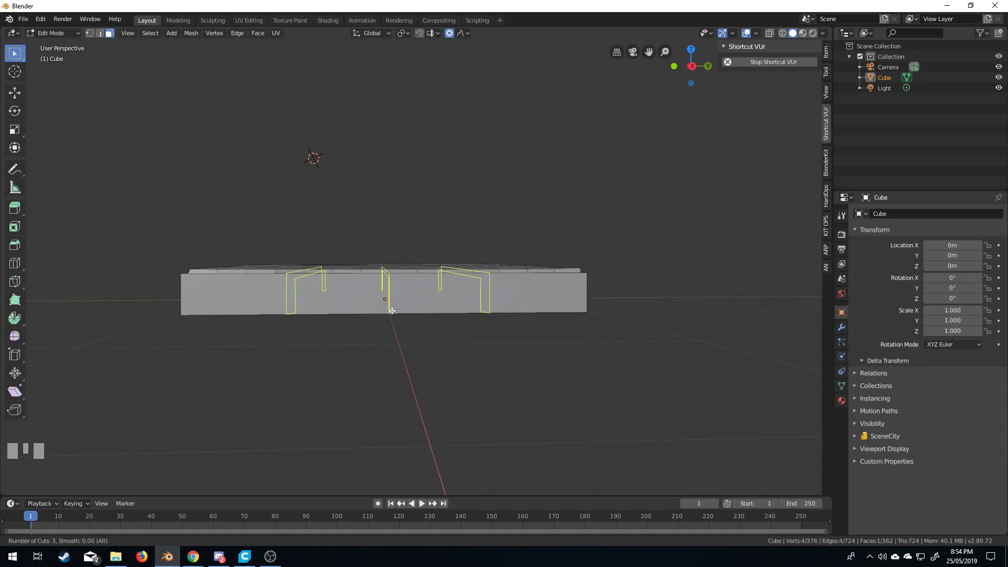
click(393, 310)
right_click(393, 310)
middle_drag(356, 387, 351, 367)
middle_drag(322, 294, 493, 330)
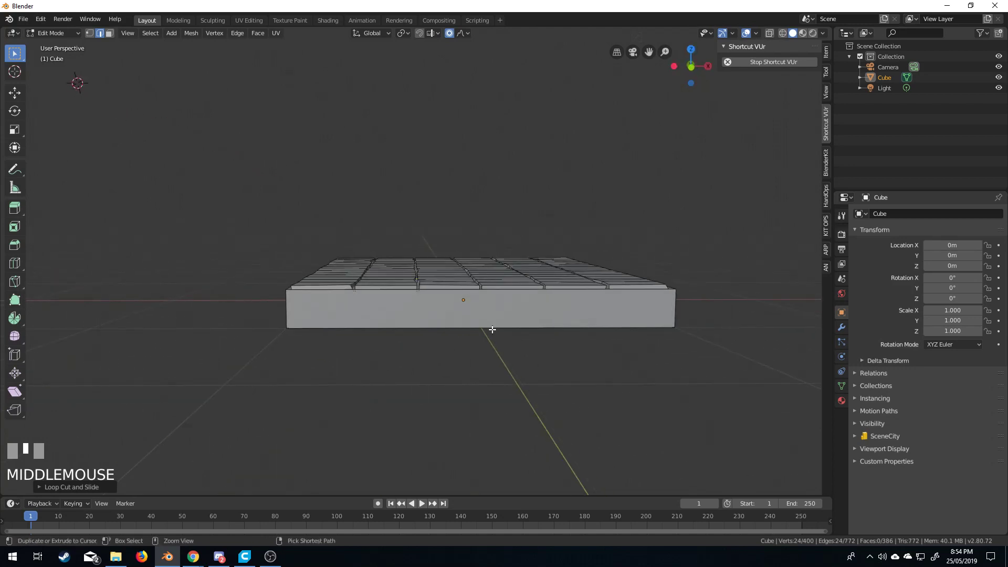
Step: Add three more centred loop cuts running in the other direction
key(ctrl+r)
scroll(484, 325, up, 3)
click(481, 326)
right_click(481, 326)
middle_drag(480, 326, 525, 354)
Step: Select five vertical edge loops on the rim
alt+right_click(525, 313)
alt+right_click(360, 311)
alt+shift+right_click(659, 365)
middle_drag(659, 364, 525, 353)
alt+shift+right_click(599, 326)
alt+shift+right_click(634, 312)
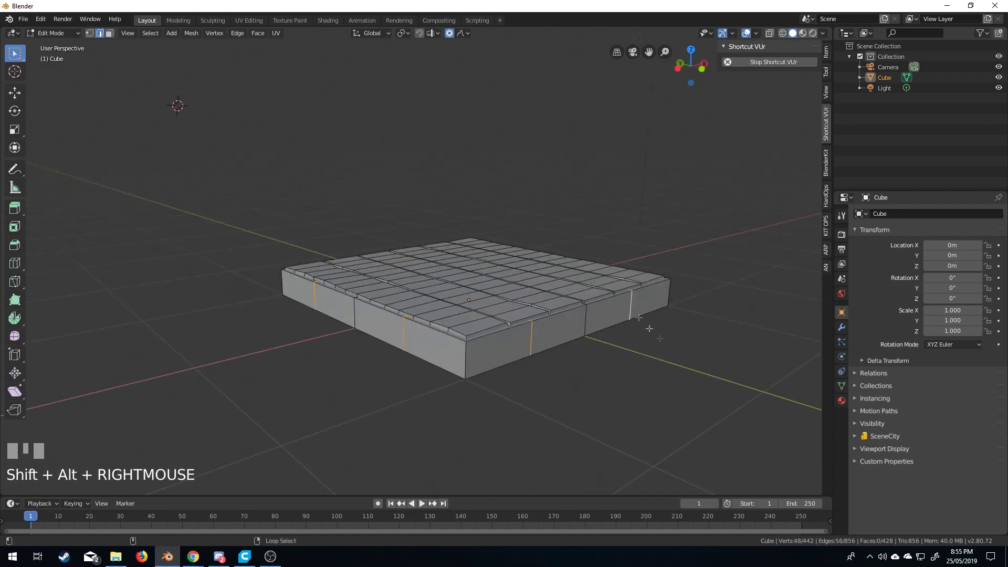
middle_drag(650, 326, 561, 411)
Step: Bevel the selected rim loops into 0.1 m bands
key(ctrl+b)
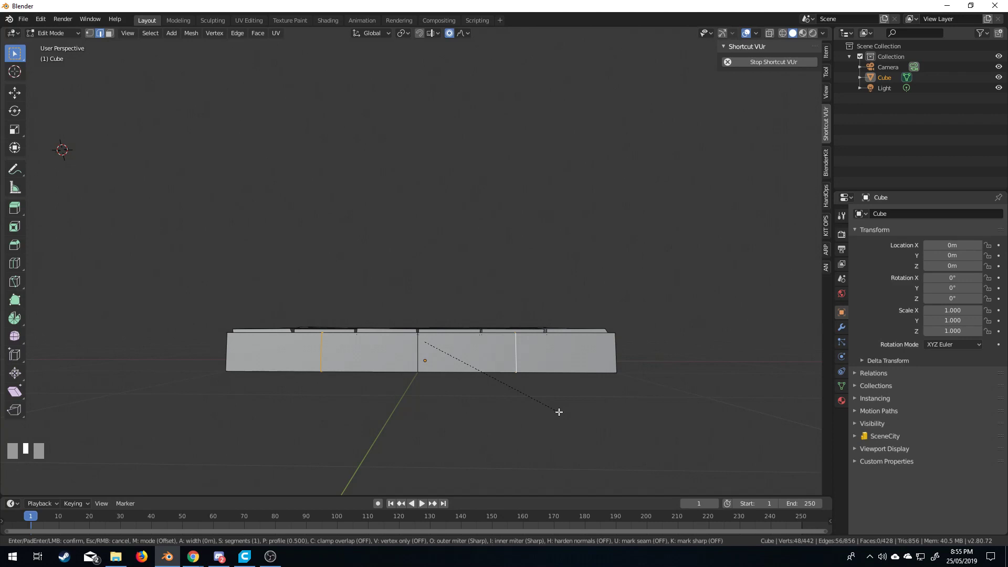
text(0.1)
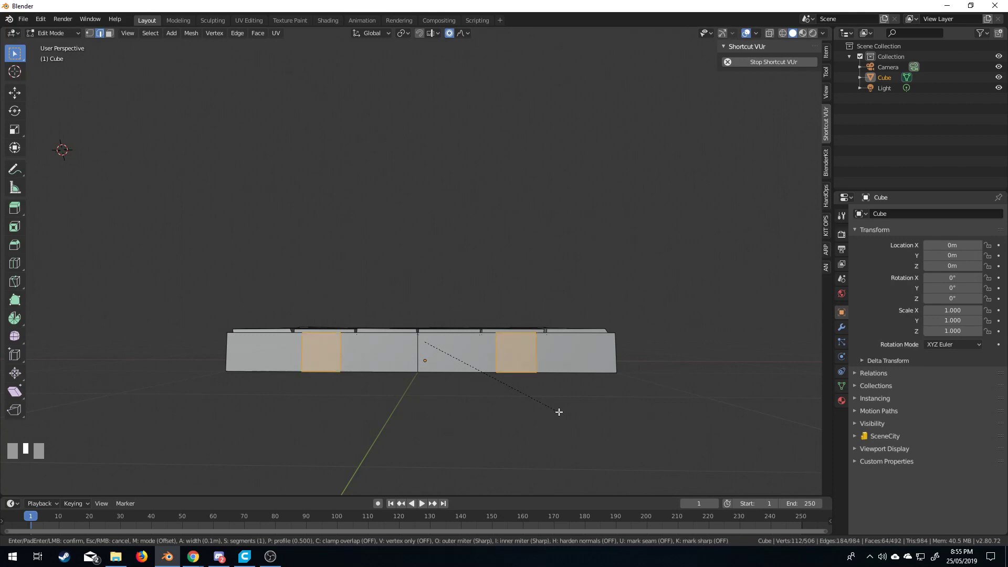
click(559, 412)
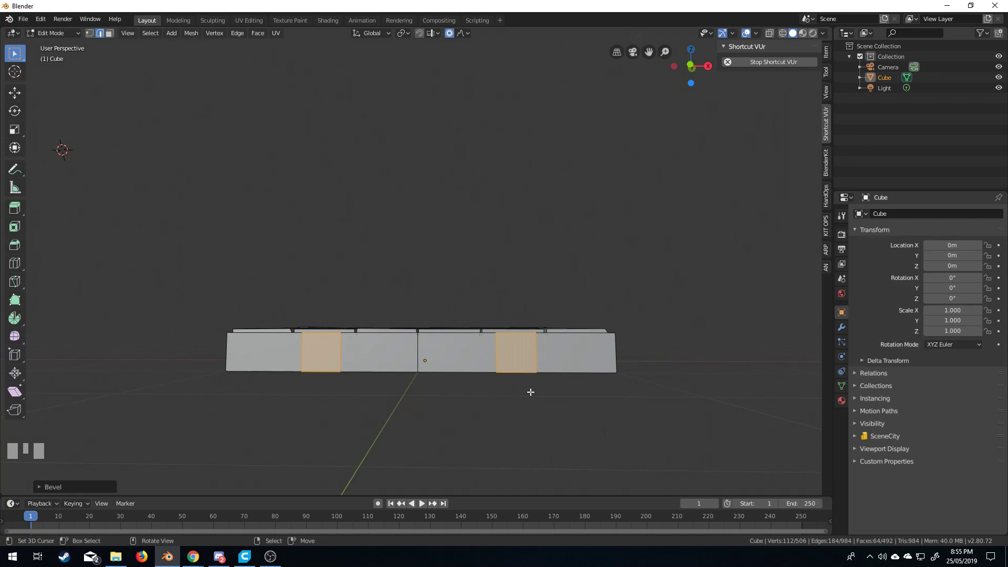
Step: Add a centred horizontal edge loop around the rim
mouse_move(531, 391)
middle_down()
mouse_move(517, 395)
mouse_move(533, 383)
middle_up()
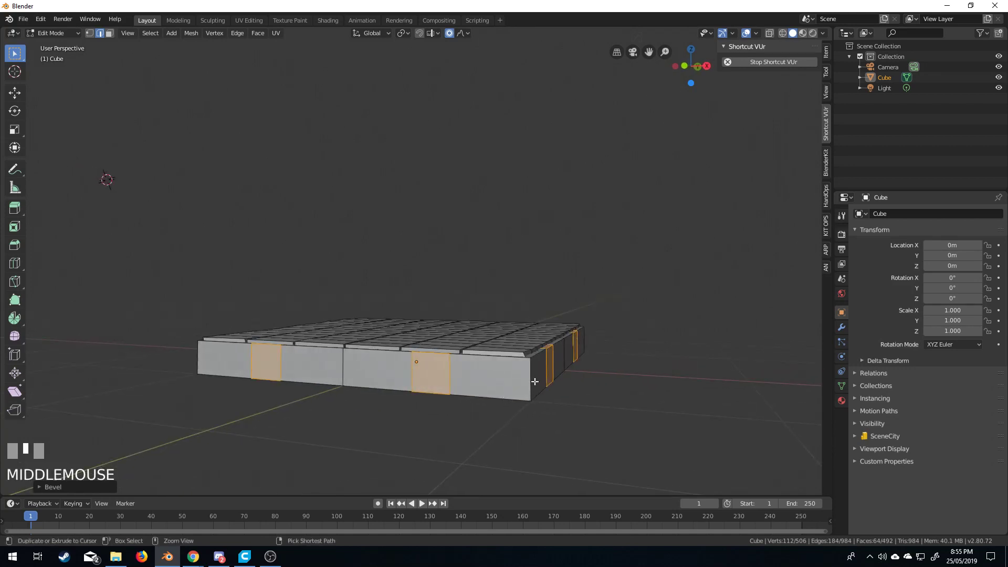
key(ctrl+r)
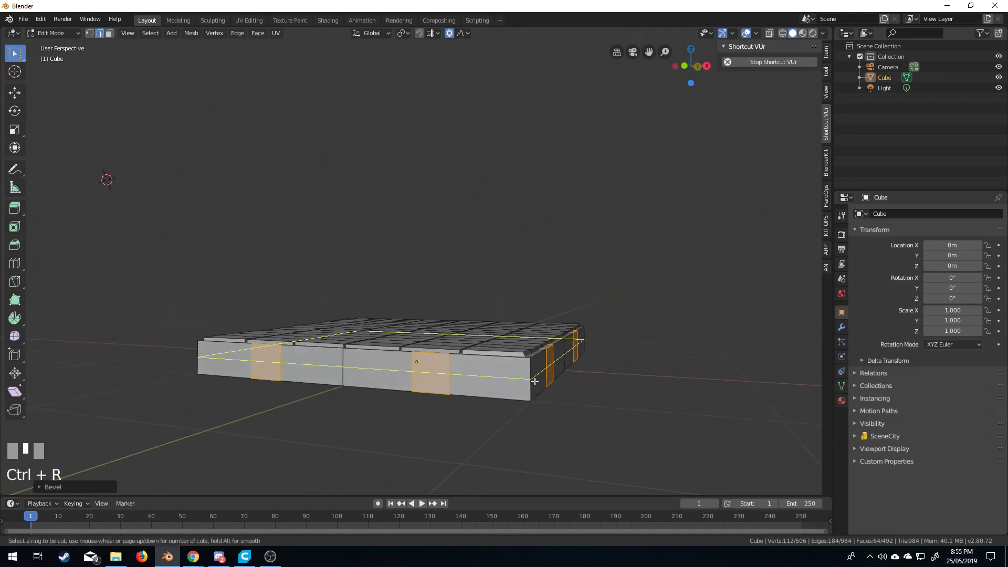
click(534, 381)
right_click(535, 381)
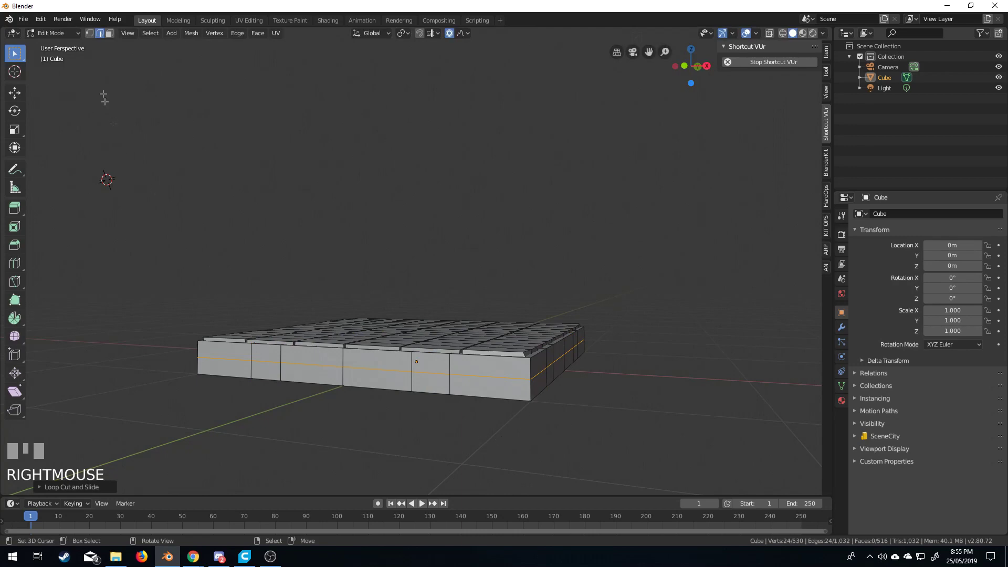
Step: In face select, pick two bevelled rim faces and a face on the inner wall
click(109, 33)
middle_drag(452, 294, 328, 378)
right_click(460, 301)
shift+right_click(446, 302)
shift+right_click(220, 325)
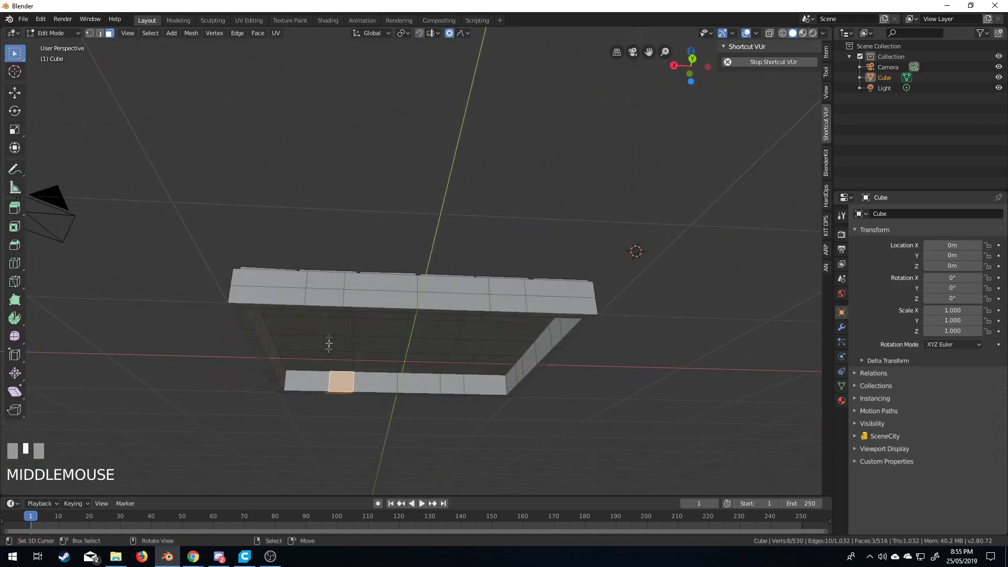
Step: Turn off proportional editing and scale a vertical rim edge loop along X
click(99, 32)
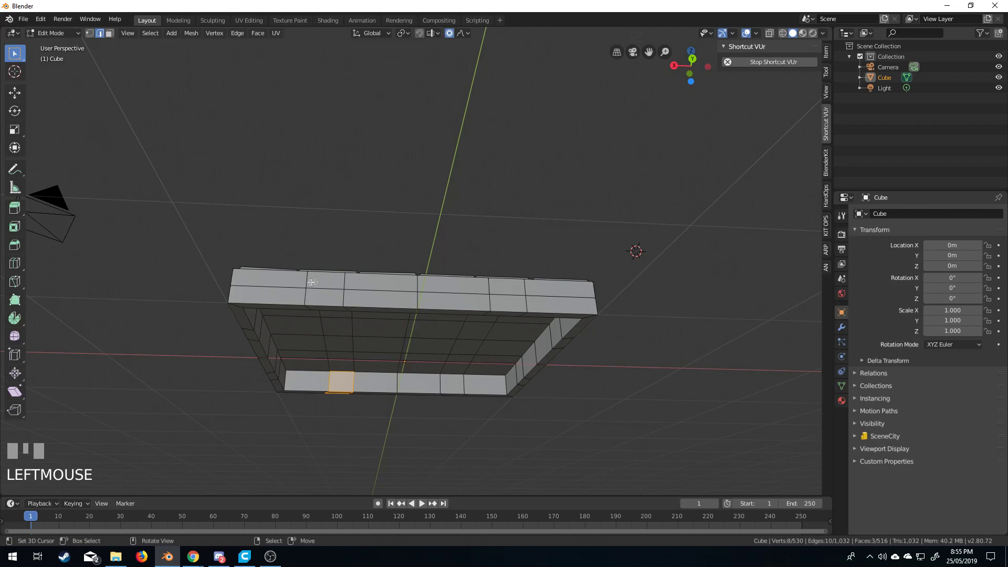
alt+right_click(349, 311)
key(s)
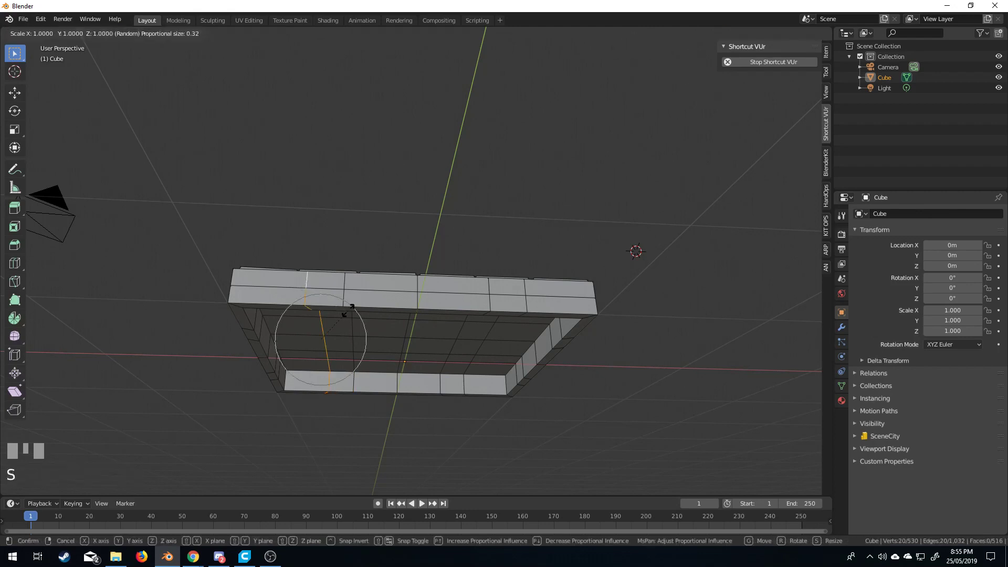
right_click(348, 311)
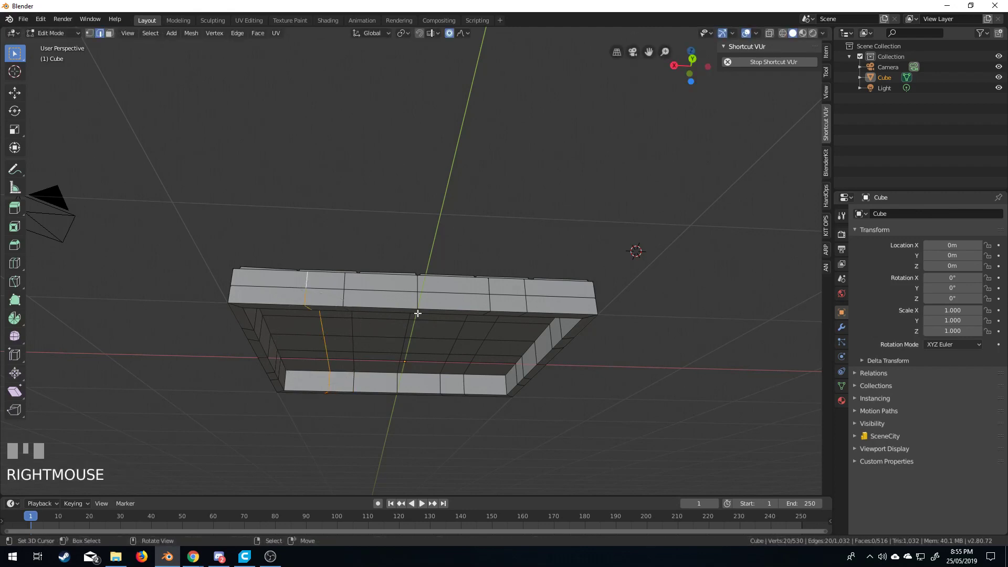
key(o)
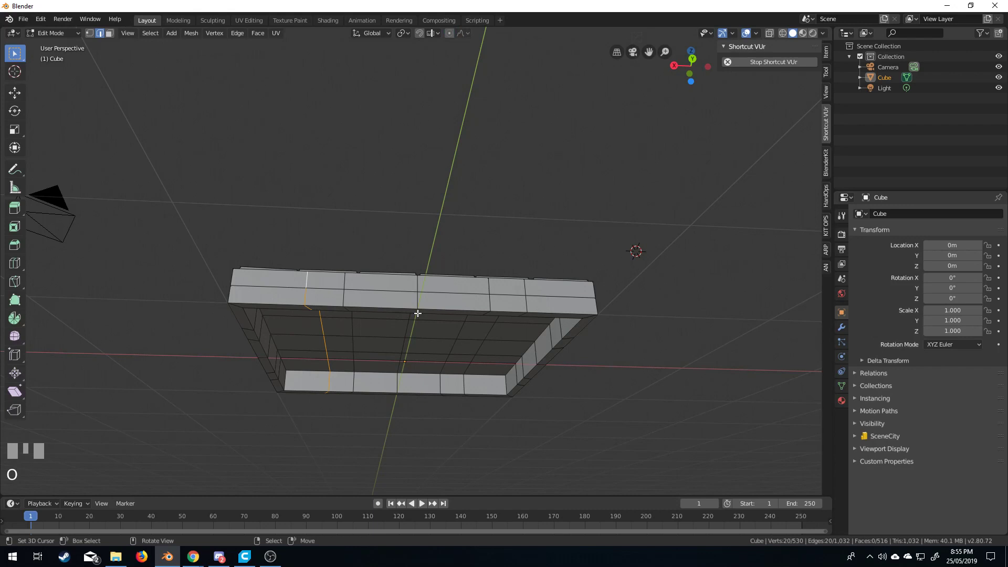
key(s)
key(x)
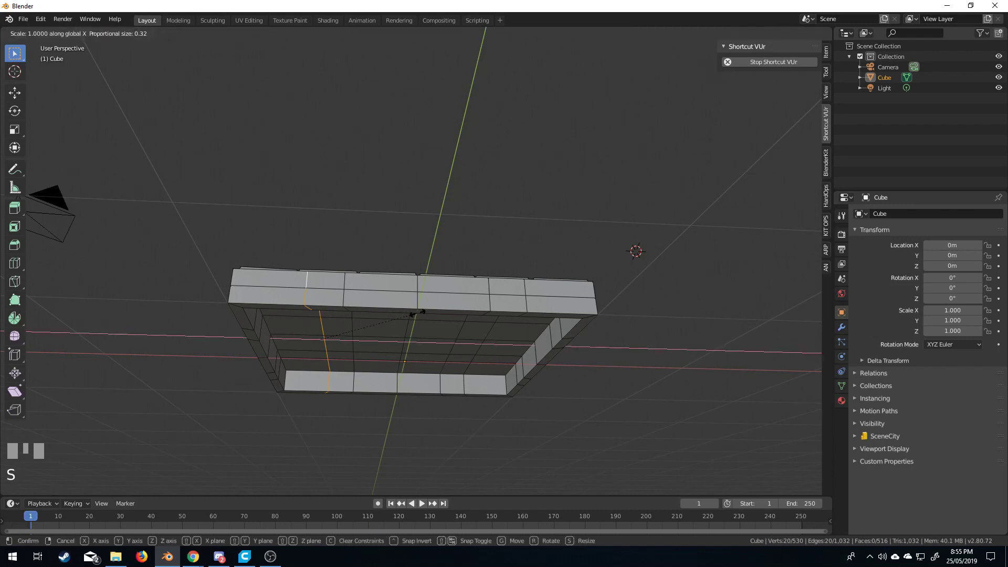
key(KP_Enter)
Step: Straighten two more vertical edge loops by scaling along X, the second to 0
alt+right_click(355, 329)
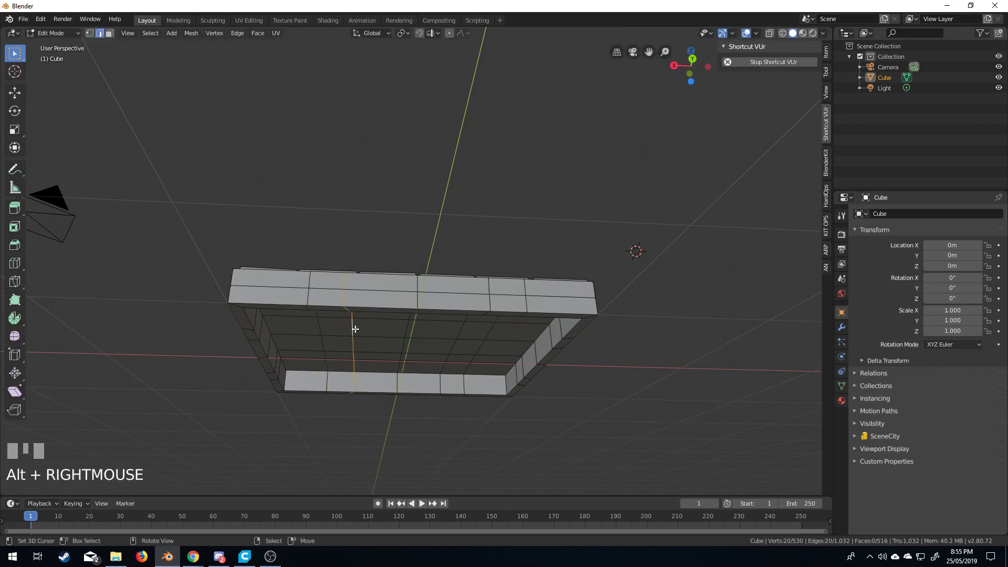
key(s)
key(x)
key(KP_Enter)
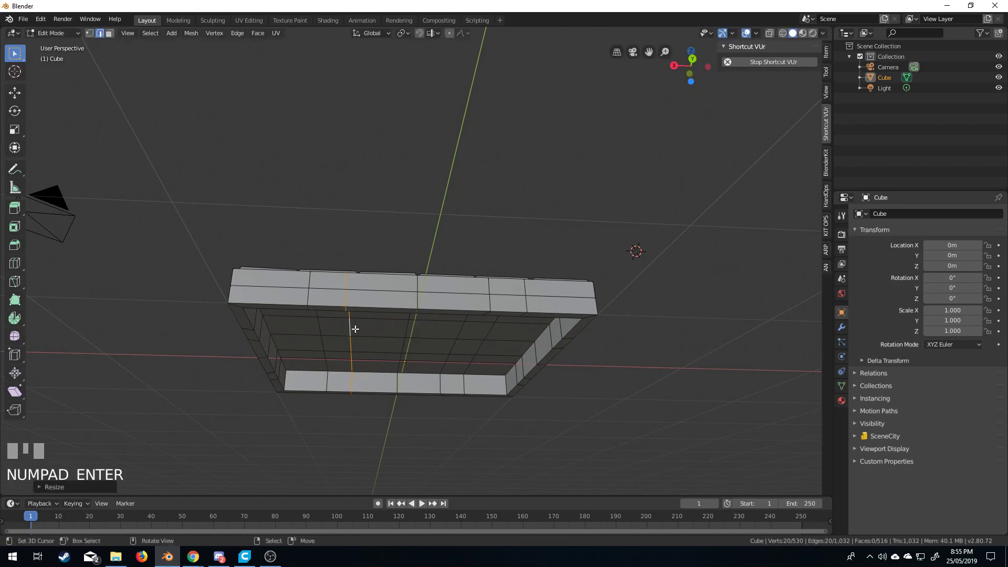
right_click(463, 330)
alt+right_click(462, 330)
key(s)
key(x)
key(0)
key(KP_Enter)
Step: Resize another seam loop, then the left seam loop on the tile's long side
alt+right_click(489, 332)
key(s)
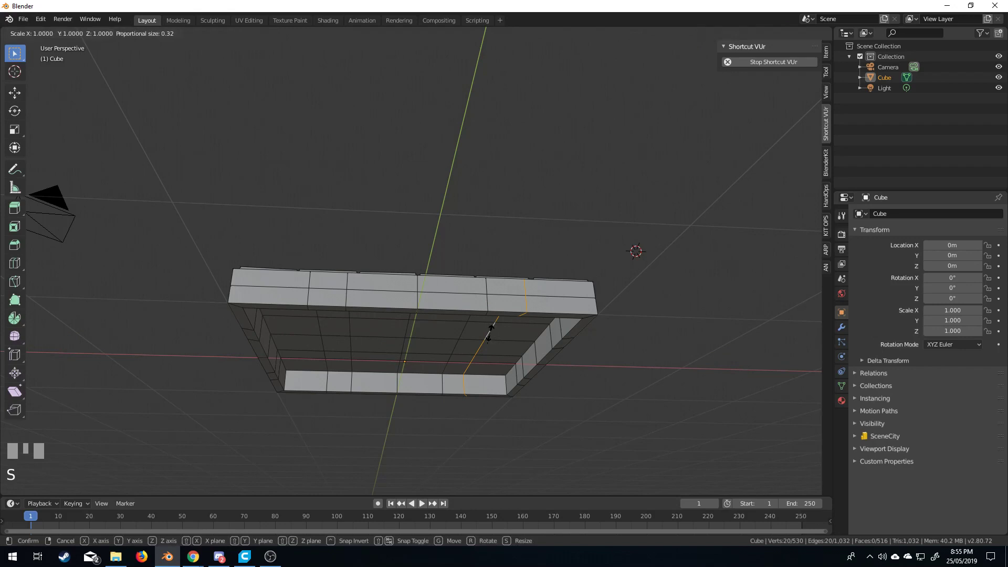
key(KP_Enter)
middle_drag(356, 367, 477, 379)
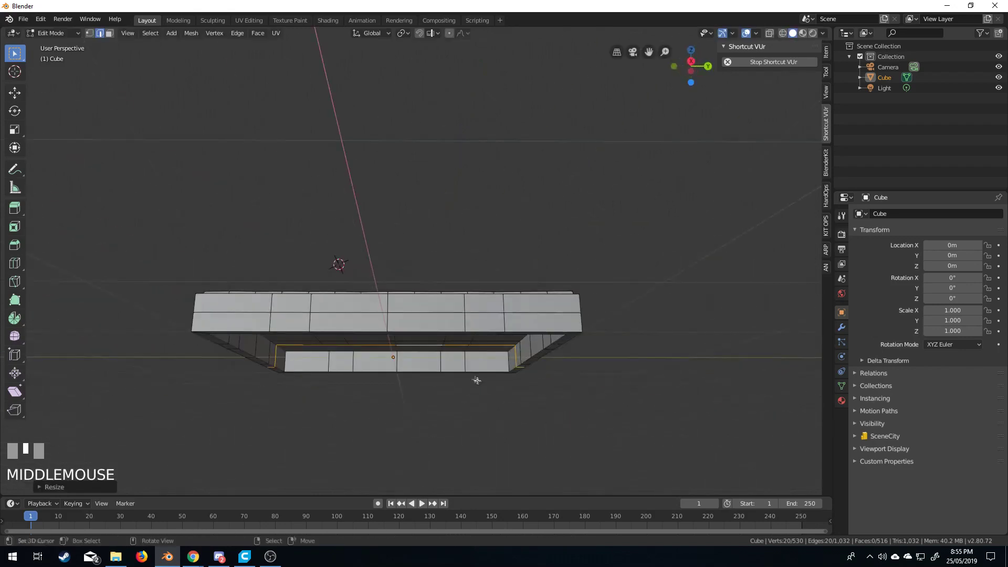
alt+right_click(272, 316)
key(s)
key(KP_Enter)
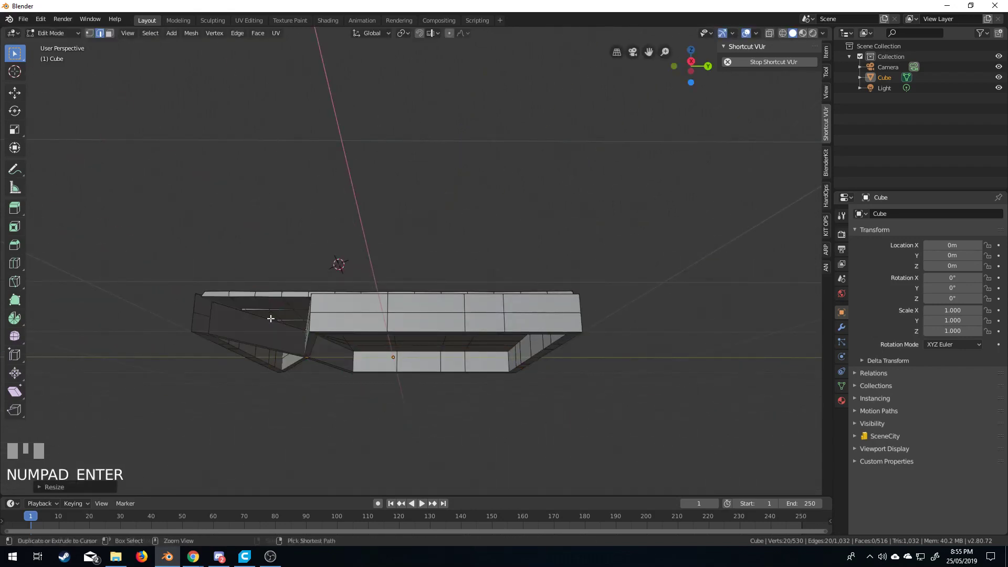
Step: Undo the distorted left seam change and shift the seam loops again
key(ctrl+z)
key(s)
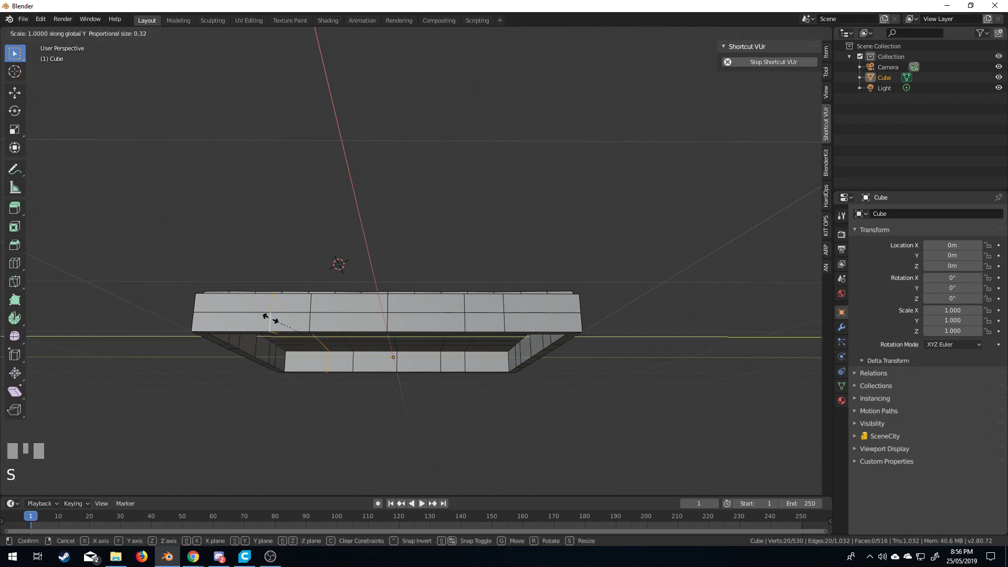
key(KP_Enter)
alt+right_click(316, 327)
alt+right_click(313, 323)
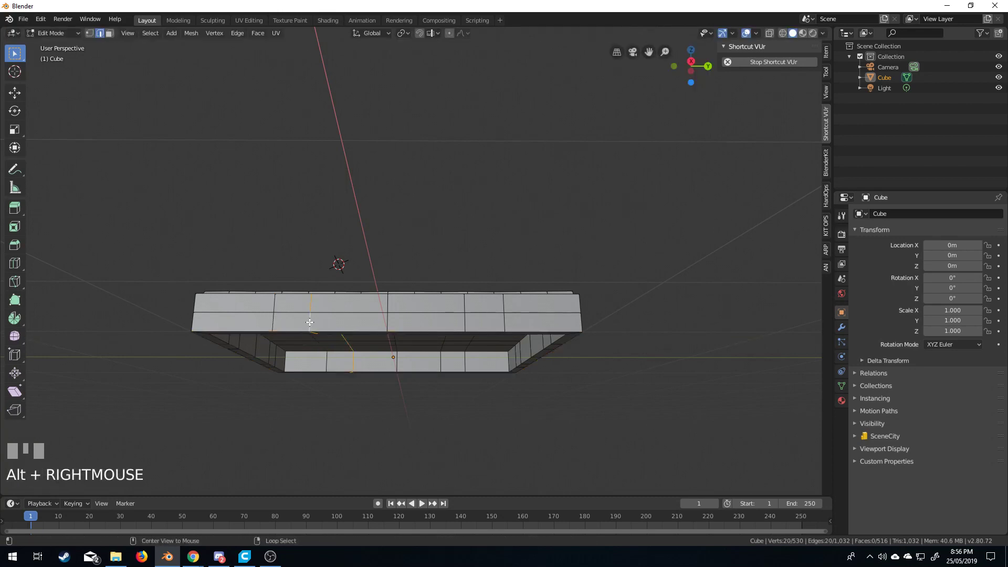
key(s)
key(KP_Enter)
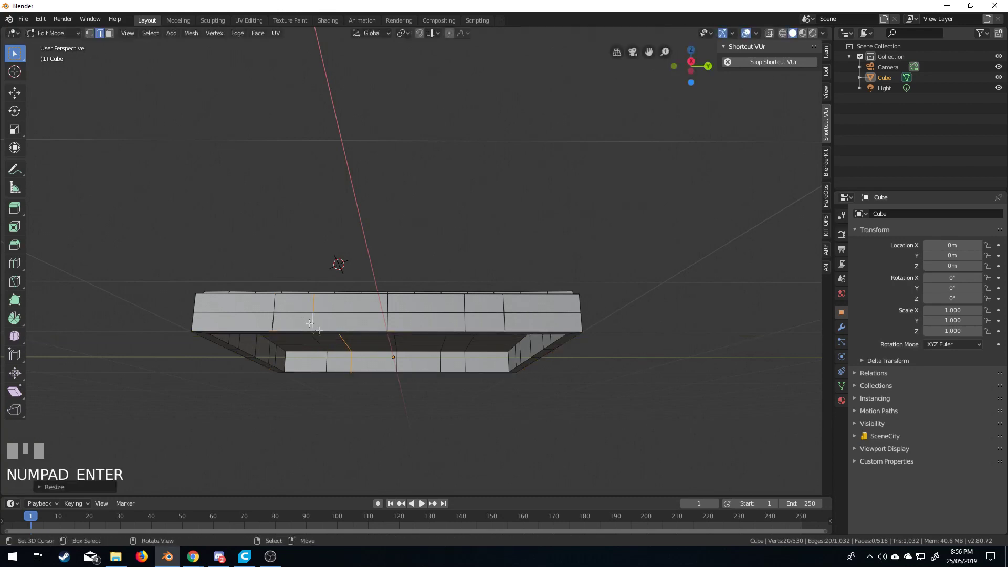
Step: Shift the next two vertical seam loops for irregular plank widths
alt+right_click(462, 324)
key(s)
key(KP_0)
key(KP_Enter)
alt+right_click(505, 322)
key(s)
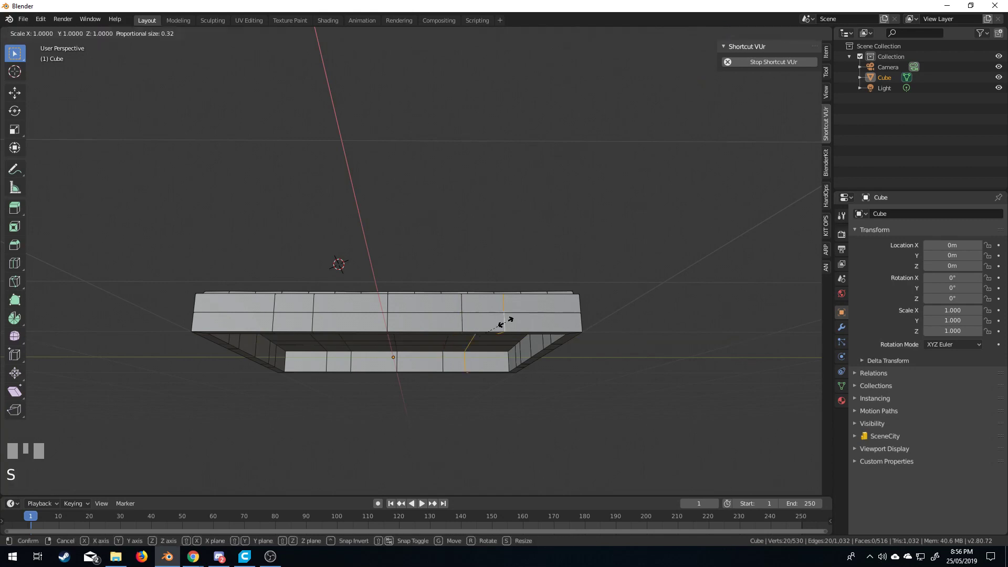
key(KP_Enter)
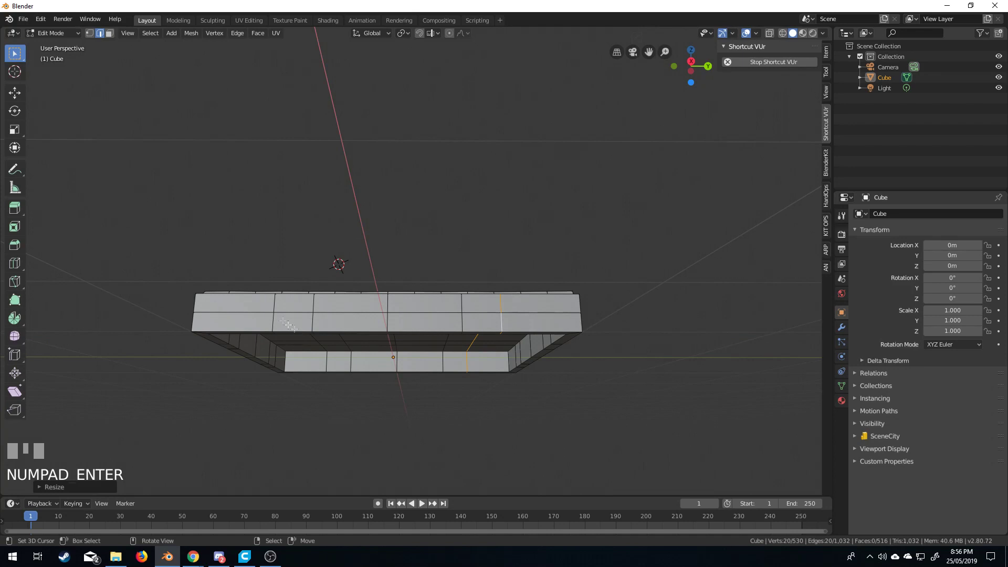
Step: Return to face select, zoom in, and pick a face on the tile's top edge
middle_drag(285, 325, 283, 328)
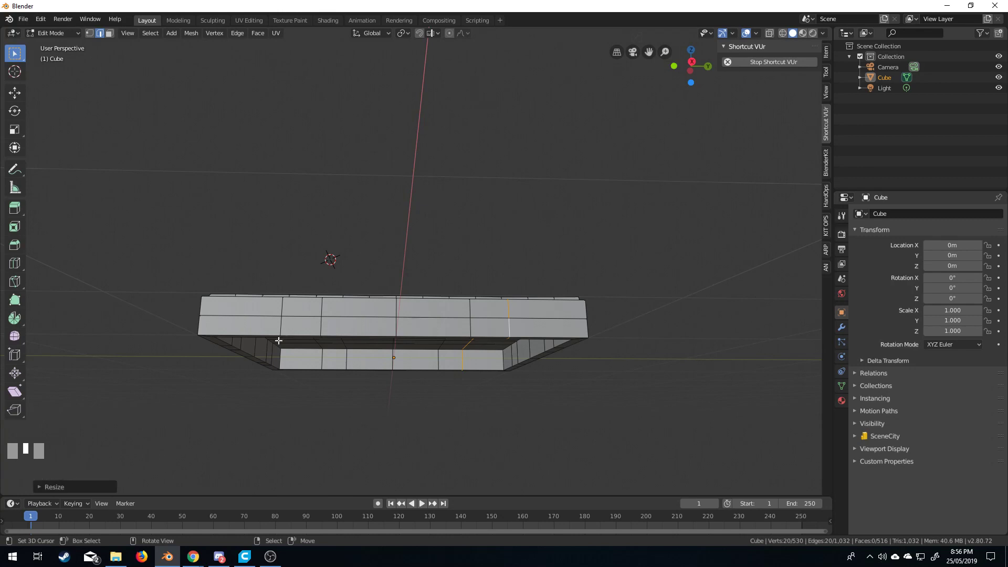
middle_drag(292, 356, 188, 195)
middle_drag(107, 41, 125, 46)
click(109, 33)
scroll(396, 419, up, 2)
middle_drag(396, 418, 321, 419)
scroll(394, 361, up, 3)
right_click(438, 421)
Step: Loop-cut the rim and resize the two selected rim loops
key(ctrl)
key(ctrl+r)
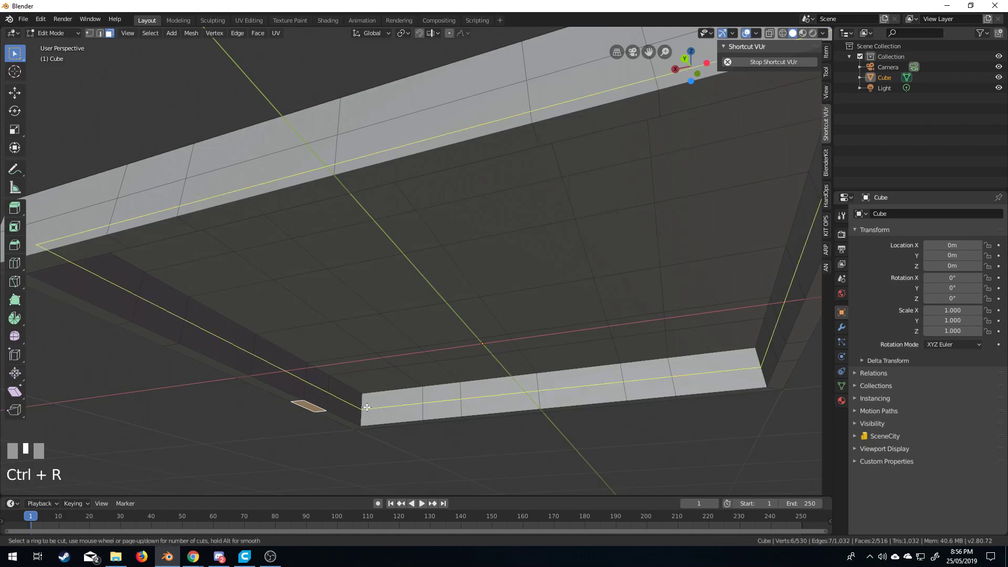
click(368, 402)
right_click(368, 402)
middle_drag(367, 401, 560, 441)
alt+shift+right_click(560, 441)
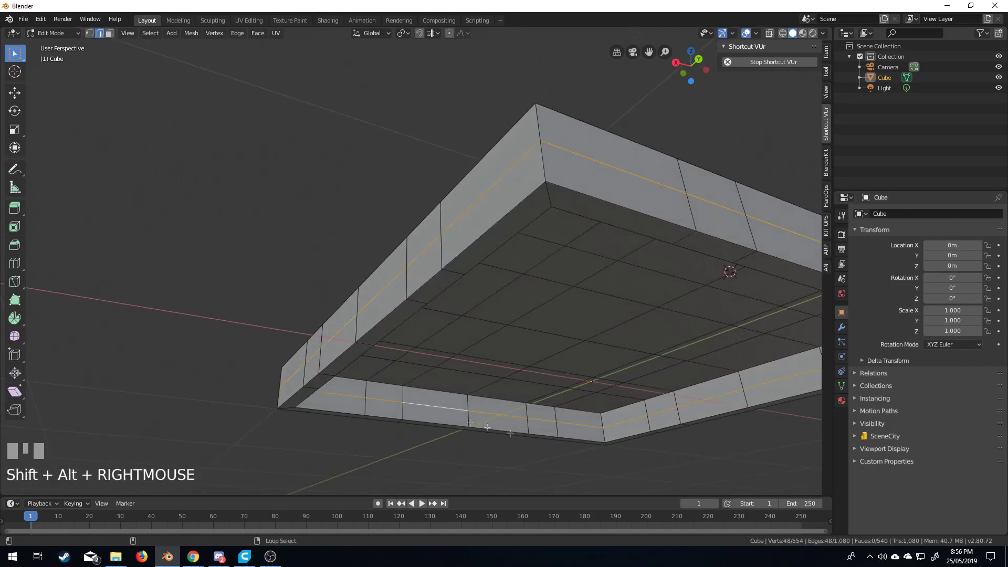
key(s)
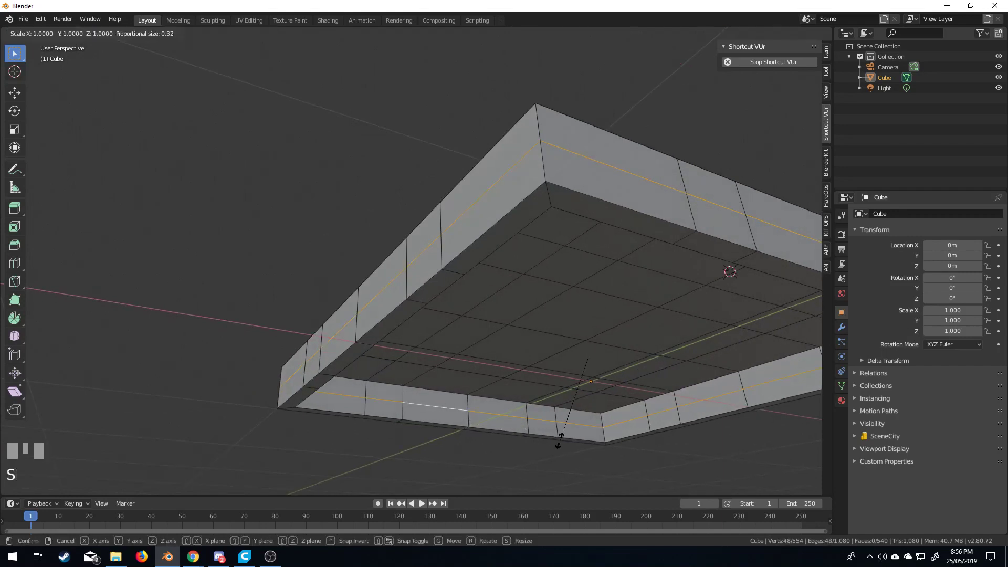
key(KP_Enter)
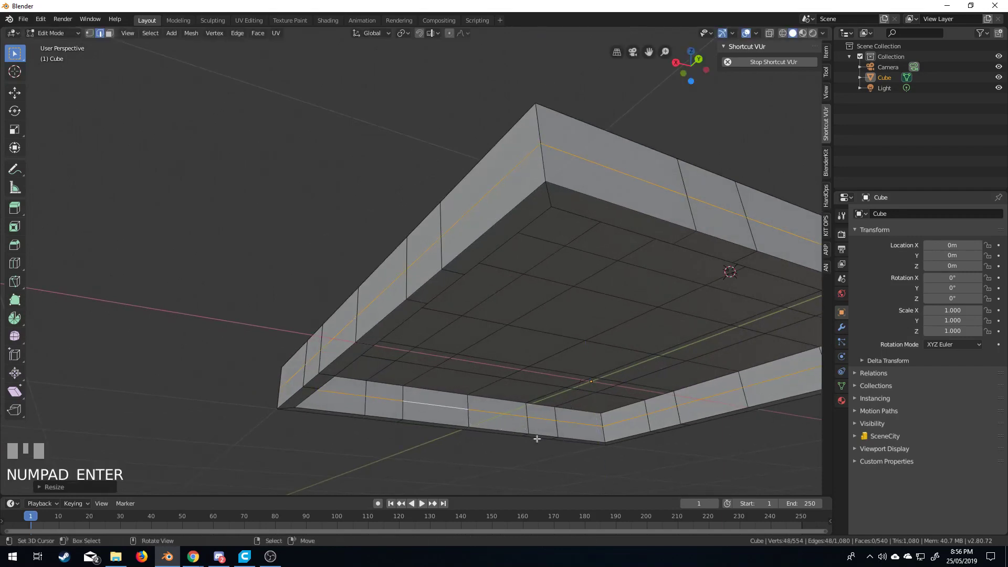
Step: Delete three rim faces to cut the first notch
click(109, 33)
middle_drag(363, 294, 320, 292)
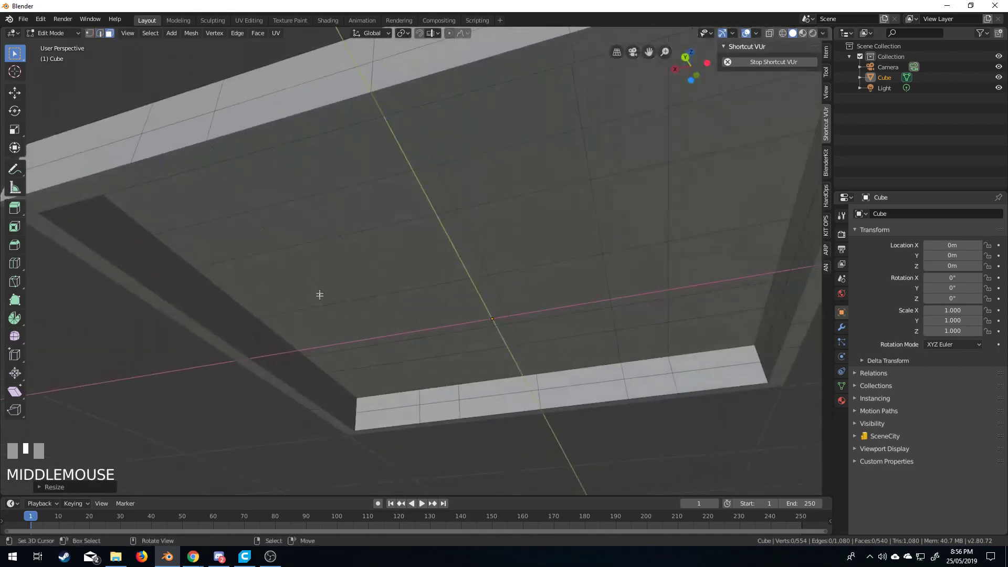
right_click(313, 387)
shift+right_click(306, 402)
middle_drag(306, 403, 355, 364)
shift+right_click(356, 364)
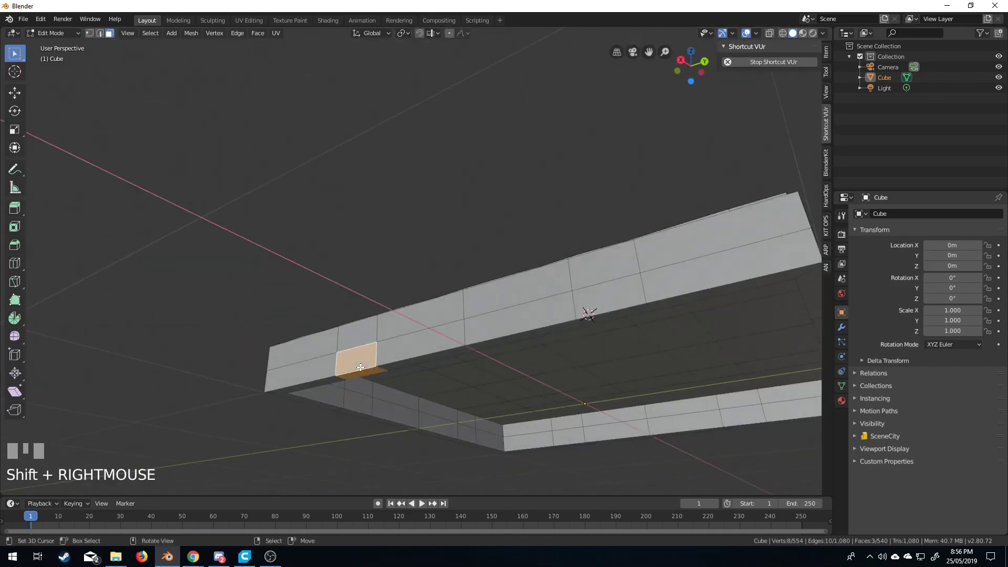
key(Delete)
click(357, 365)
Step: Delete two rim faces and the wall face above them for the second notch
shift+right_click(604, 305)
shift+right_click(625, 310)
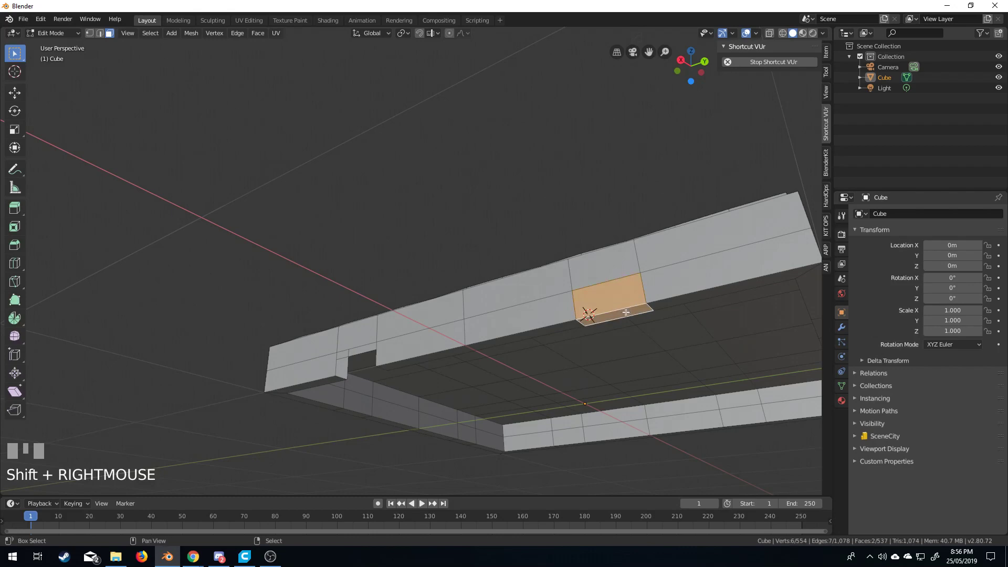
middle_drag(625, 310, 147, 394)
shift+right_click(135, 368)
key(Delete)
click(136, 374)
Step: Show the tile from the right side in wireframe shading
right_click(469, 406)
shift+right_click(471, 409)
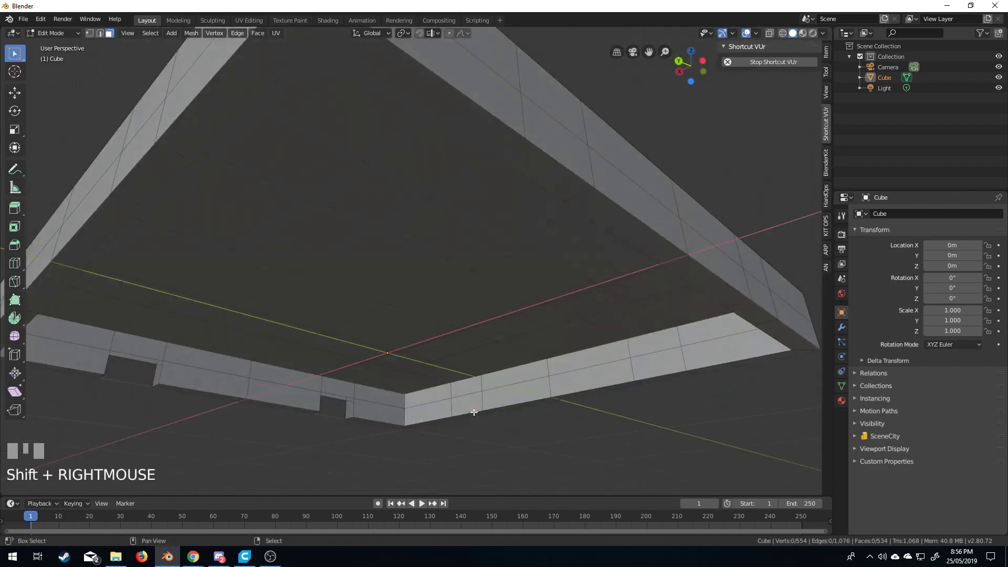
key(KP_3)
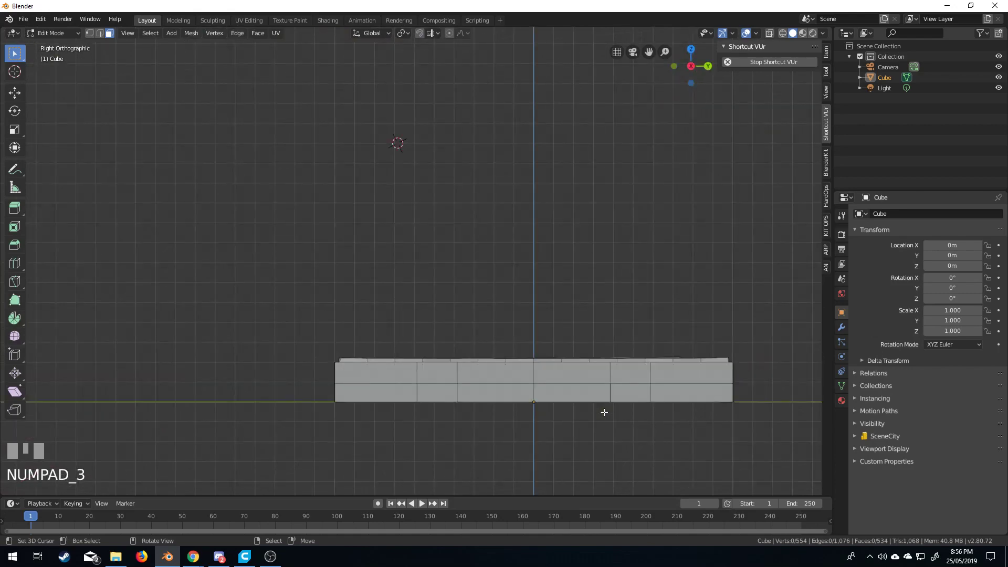
shift+middle_drag(604, 413, 514, 377)
key(z)
click(375, 376)
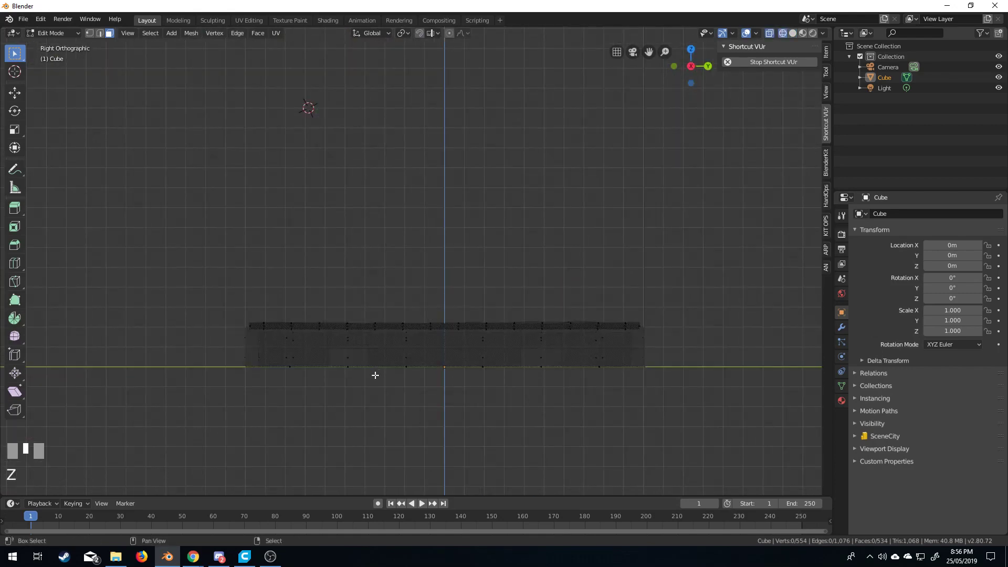
Step: Delete a single rim face where the next notch goes
shift+middle_drag(375, 376, 367, 324)
right_click(379, 332)
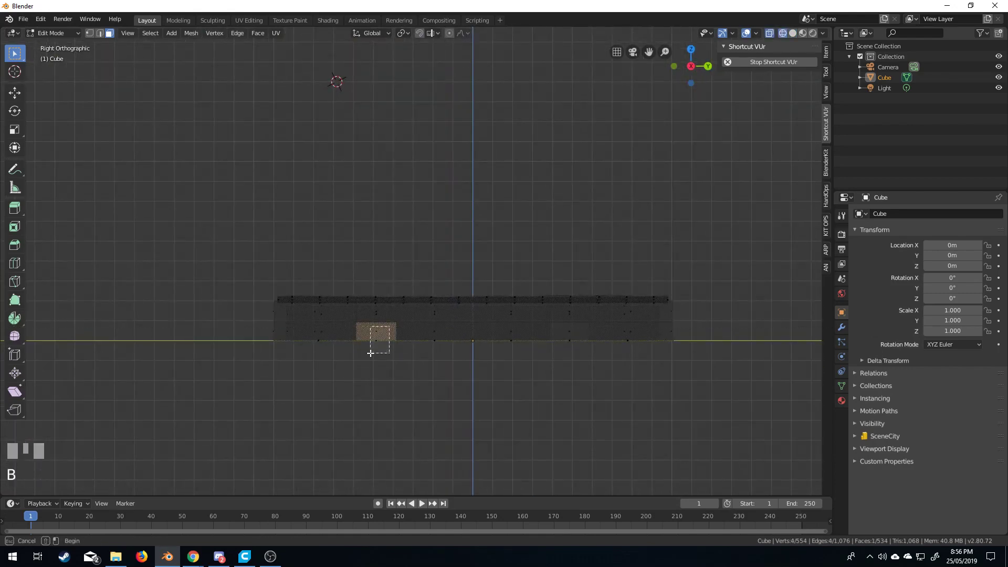
key(Delete)
click(372, 353)
Step: Box-select and delete three more rim faces, then view the tile from above
shift+middle_drag(571, 360, 506, 364)
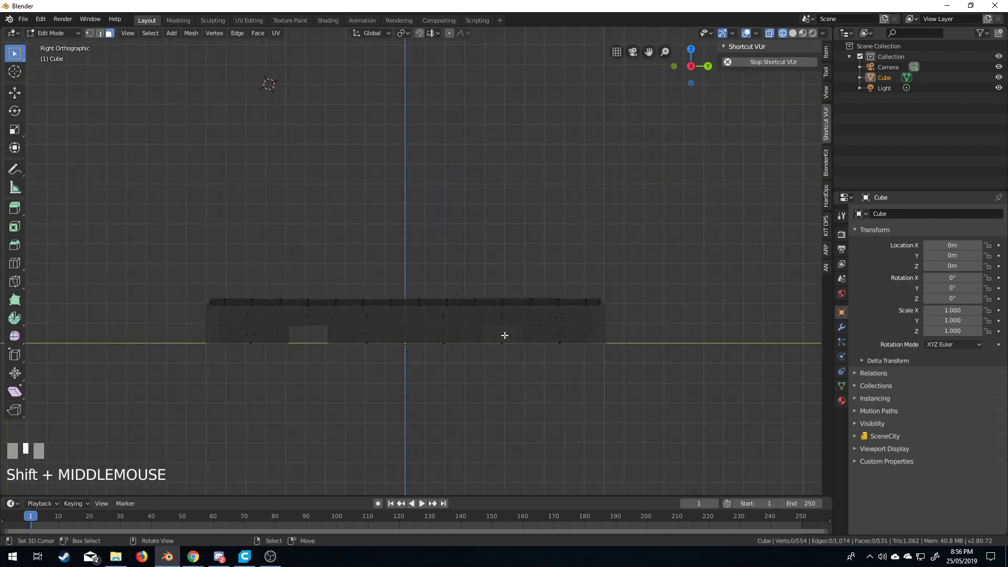
key(b)
drag(508, 333, 502, 343)
key(Delete)
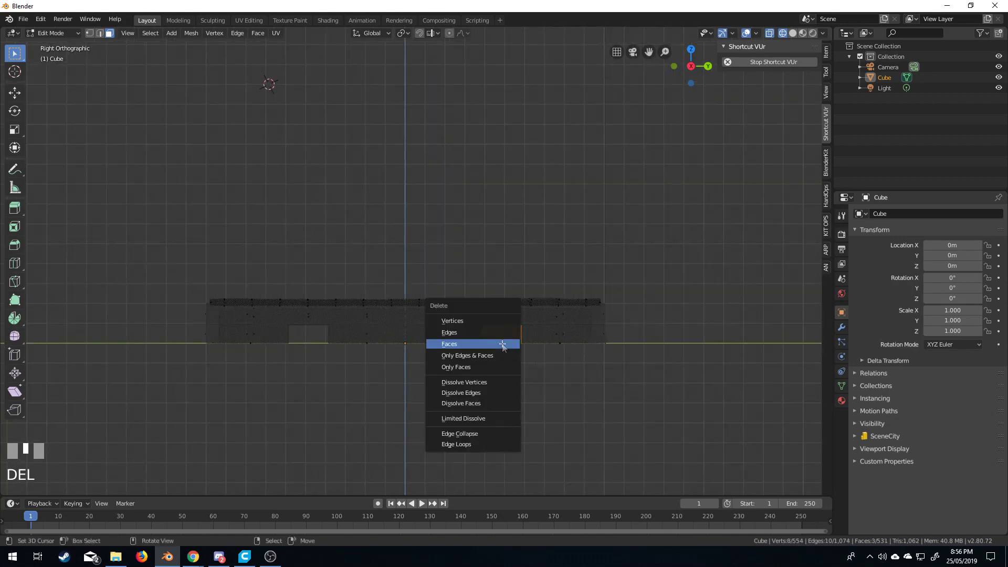
click(502, 344)
key(KP_1)
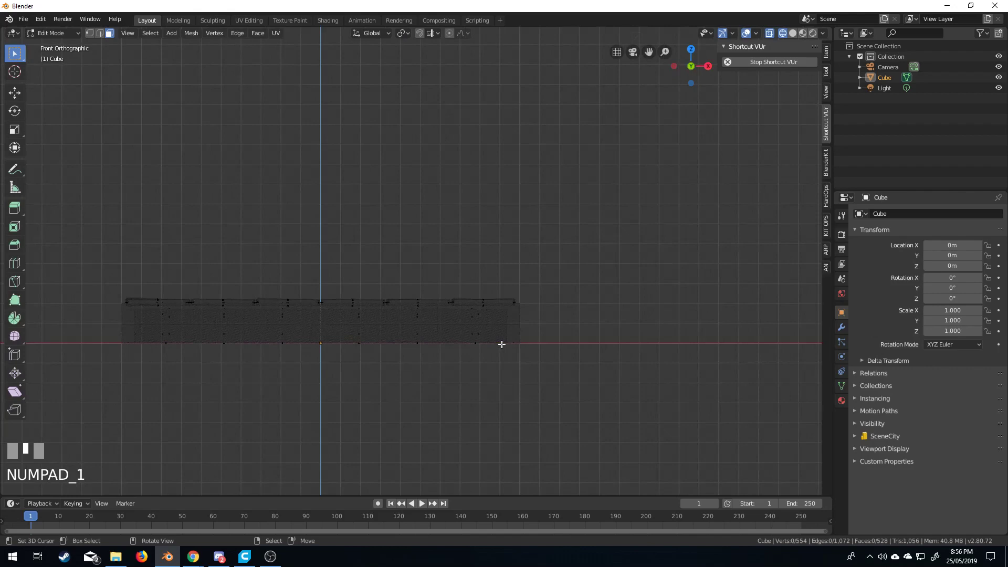
middle_drag(502, 344, 124, 68)
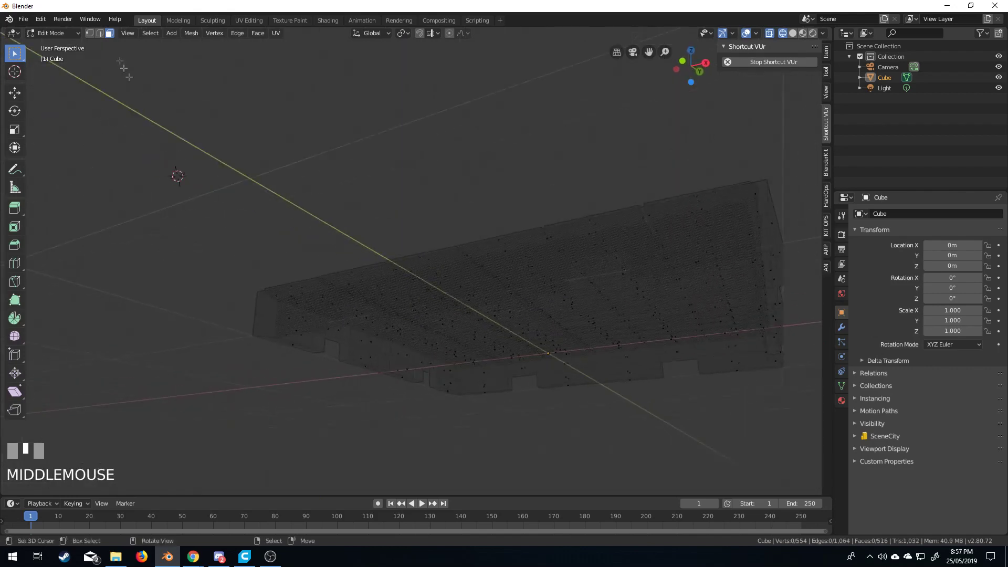
Step: Switch to edge selection and zoom toward a notch in solid shading
click(103, 34)
mouse_move(494, 378)
shift+middle_down()
mouse_move(539, 352)
mouse_move(532, 349)
shift+middle_up()
scroll(527, 365, up, 3)
key(z)
click(533, 358)
Step: Fill two faces across the notch from pairs of opposite edges
right_click(365, 289)
shift+right_click(374, 306)
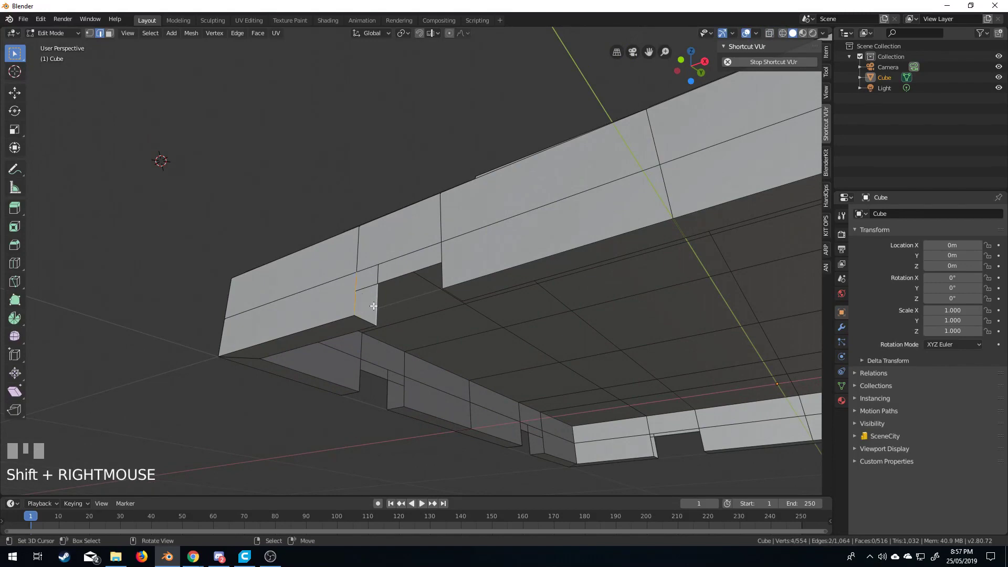
key(f)
right_click(385, 280)
shift+right_click(379, 270)
key(f)
Step: Close the notch's right wall and its top with new faces
middle_drag(379, 270, 368, 389)
right_click(588, 328)
shift+right_click(584, 323)
key(f)
right_click(362, 389)
shift+right_click(395, 394)
right_click(418, 360)
key(f)
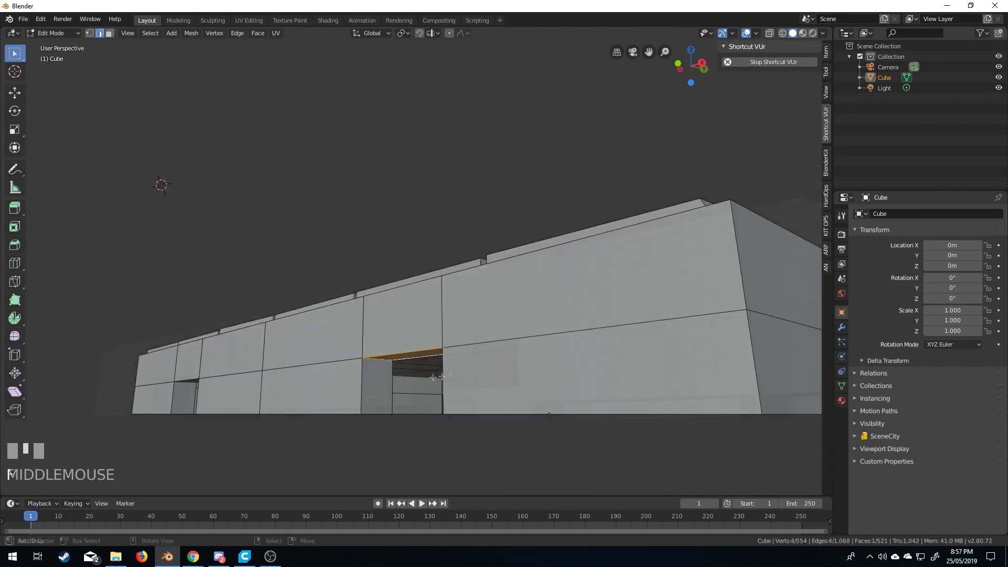
Step: Fill the remaining open faces on the underside of the notch
middle_drag(417, 359, 746, 352)
right_click(746, 352)
key(f)
right_click(766, 415)
key(f)
right_click(769, 386)
shift+right_click(773, 400)
Step: Return to Object Mode and frame the whole tile from above
middle_drag(772, 401, 435, 410)
key(Tab)
scroll(351, 452, down, 3)
middle_drag(351, 451, 557, 420)
shift+middle_drag(557, 420, 591, 397)
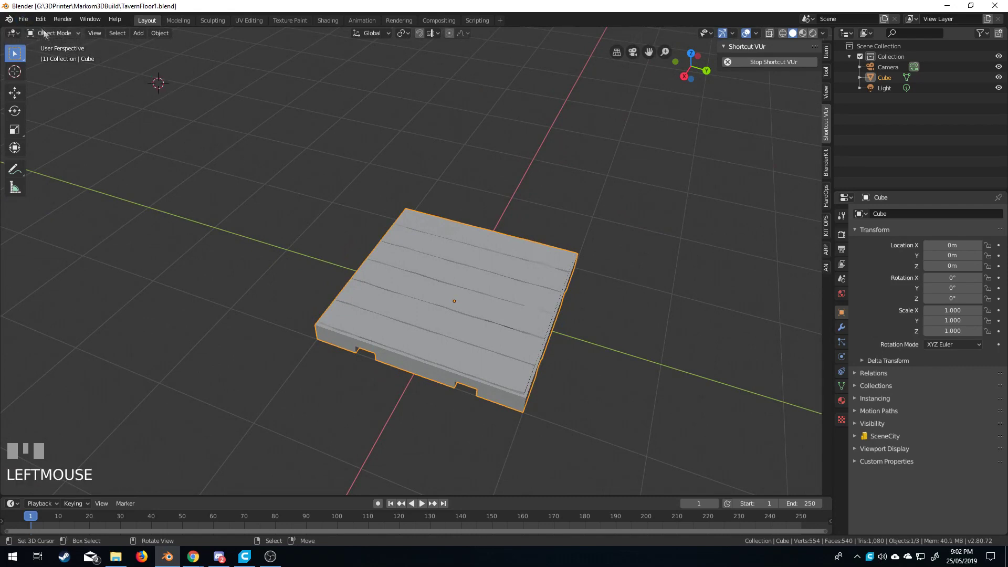
Step: Export the tile as TavernFloor1.stl at scale 25, then bring up Cura
click(23, 18)
mouse_move(74, 172)
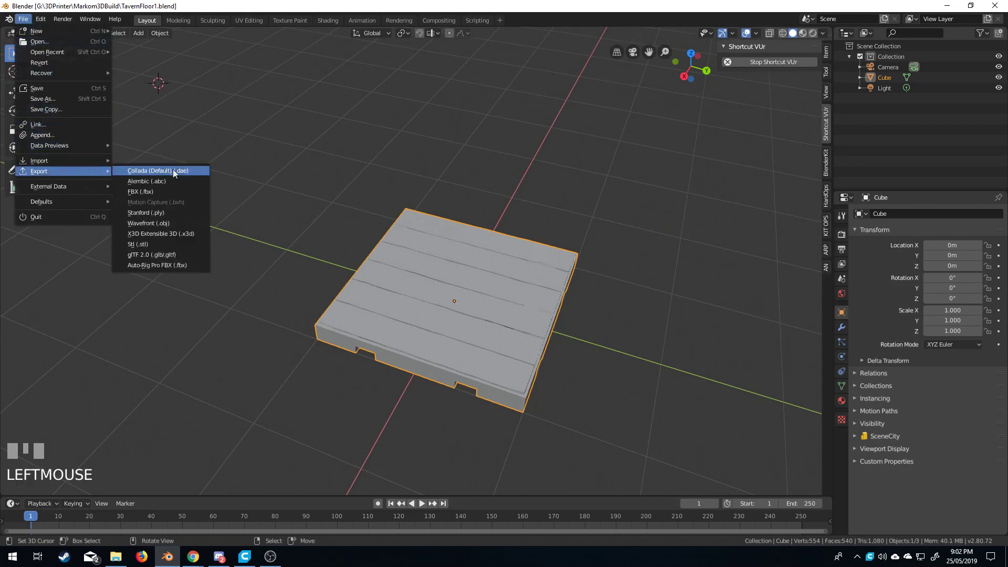
click(196, 245)
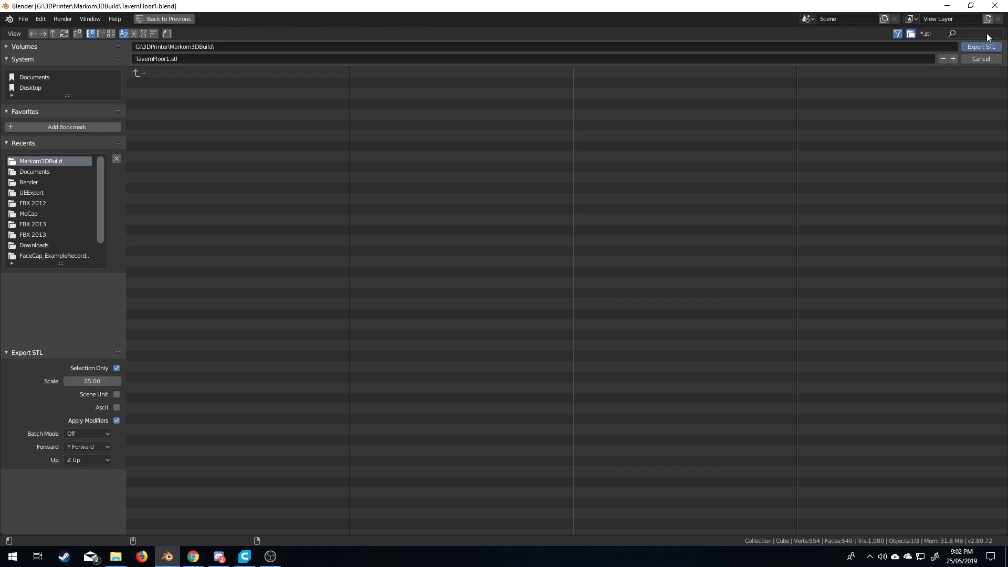
click(981, 47)
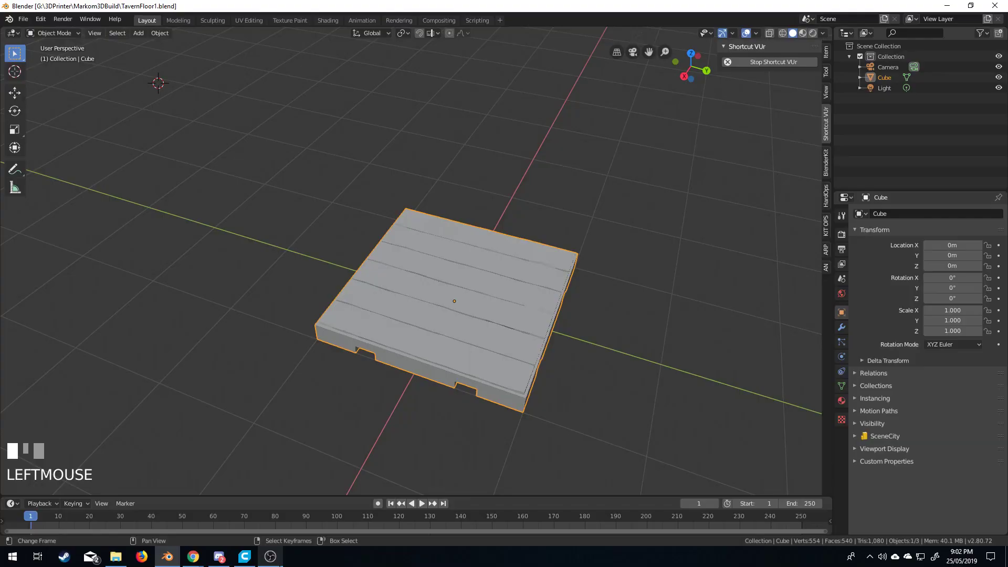
click(245, 558)
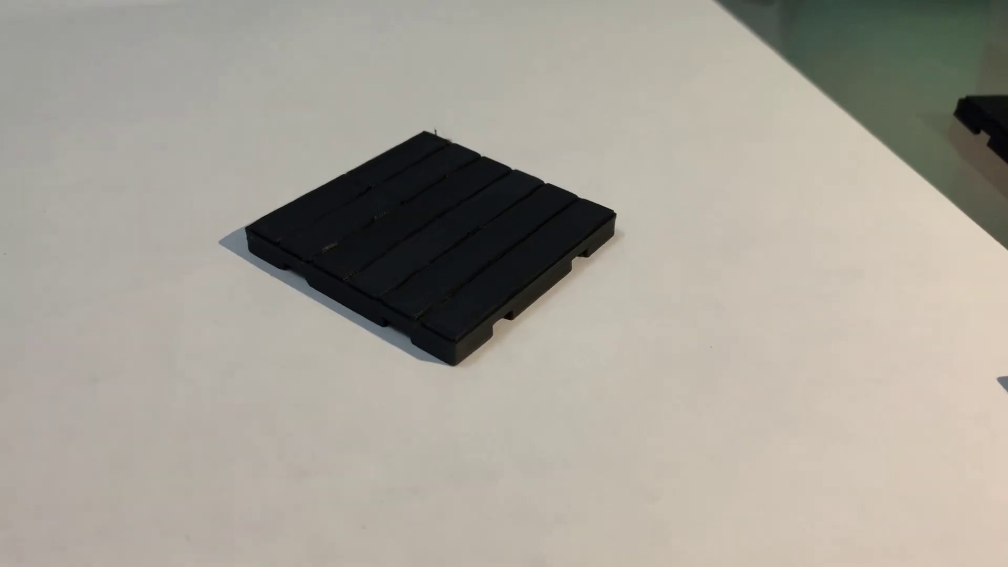